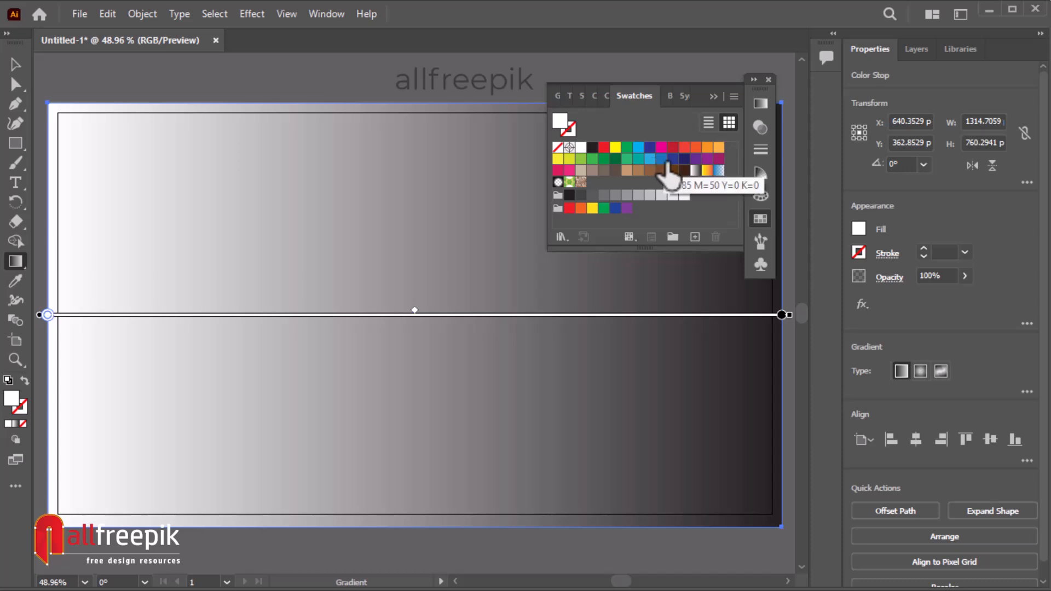
# Step: Set the background rectangle's linear gradient to run from a dark blue start stop to a medium green end stop
pyautogui.click(673, 158)
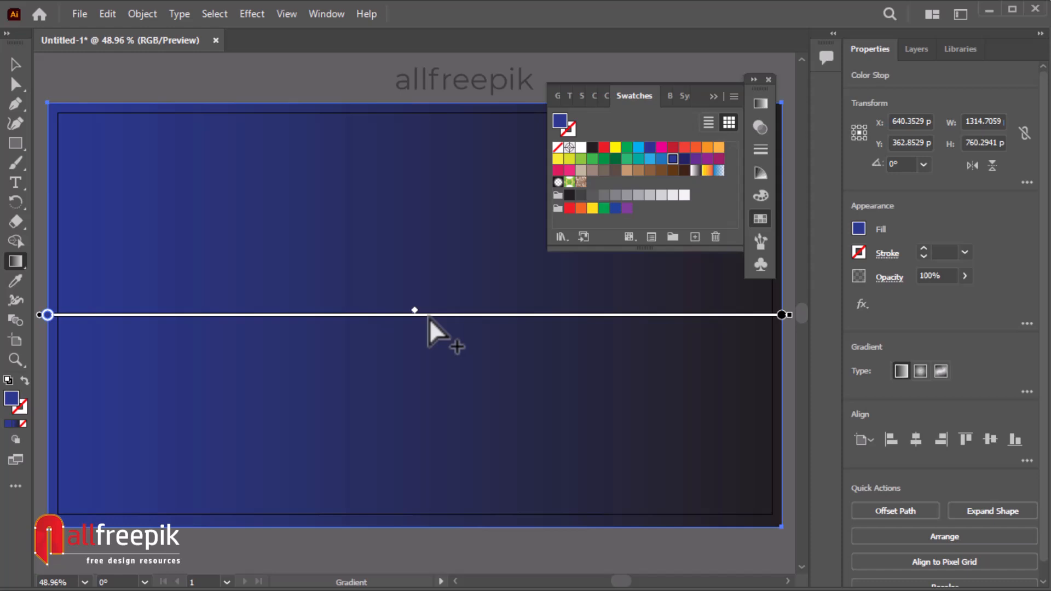
pyautogui.click(782, 315)
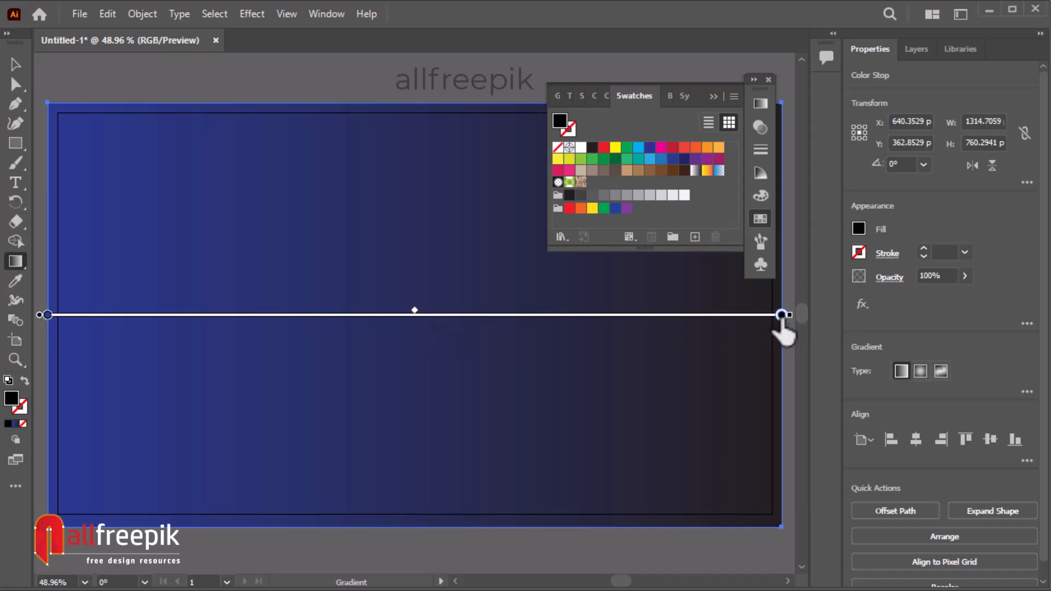
pyautogui.click(626, 160)
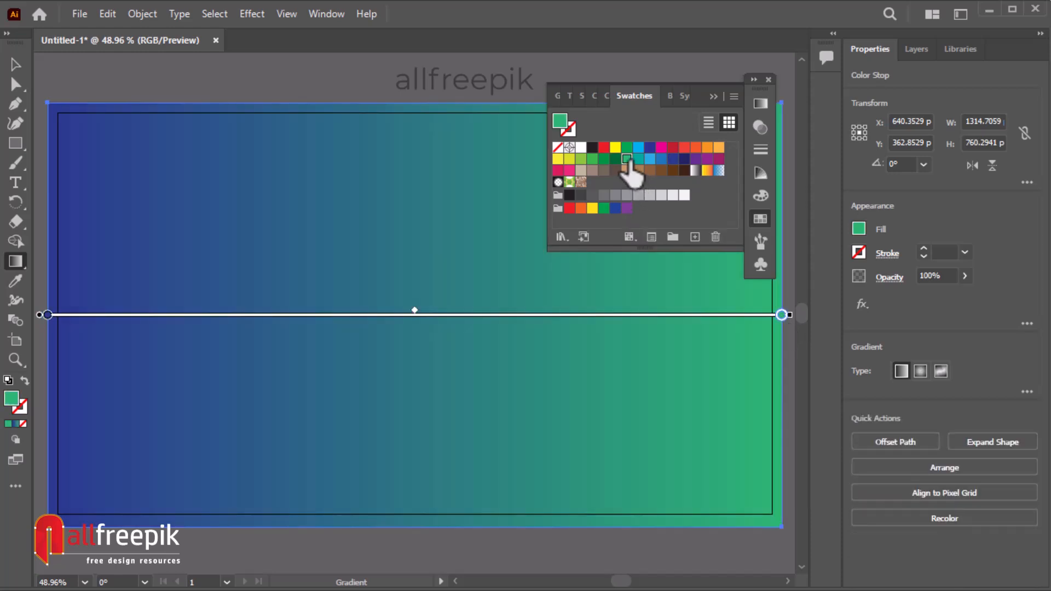
# Step: Add a gradient stop at about 33% and colour it light blue (C=70 M=15 Y=0 K=0)
pyautogui.click(1027, 392)
pyautogui.click(908, 523)
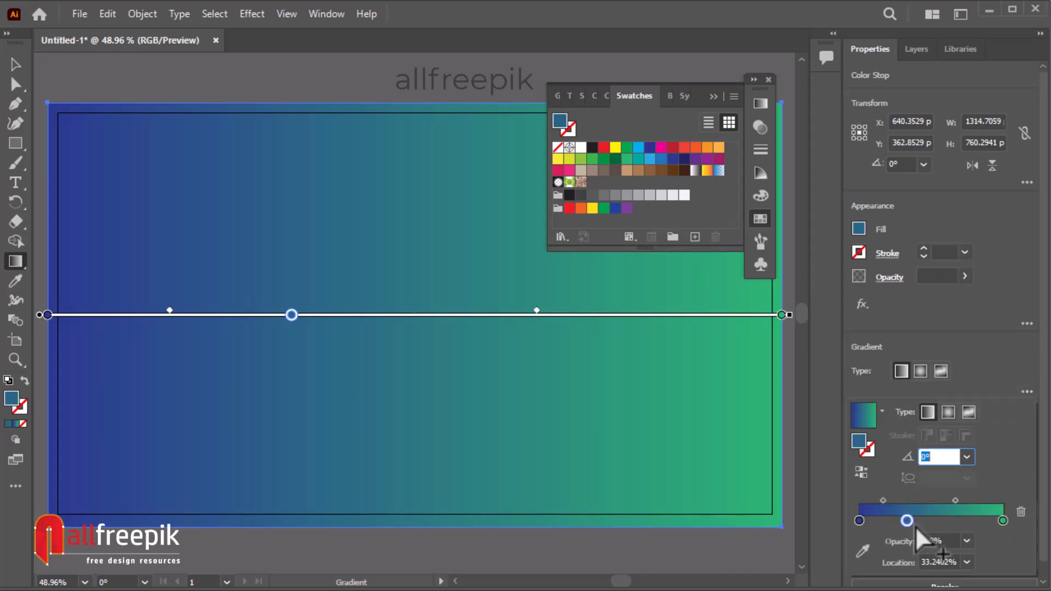
pyautogui.doubleClick(908, 522)
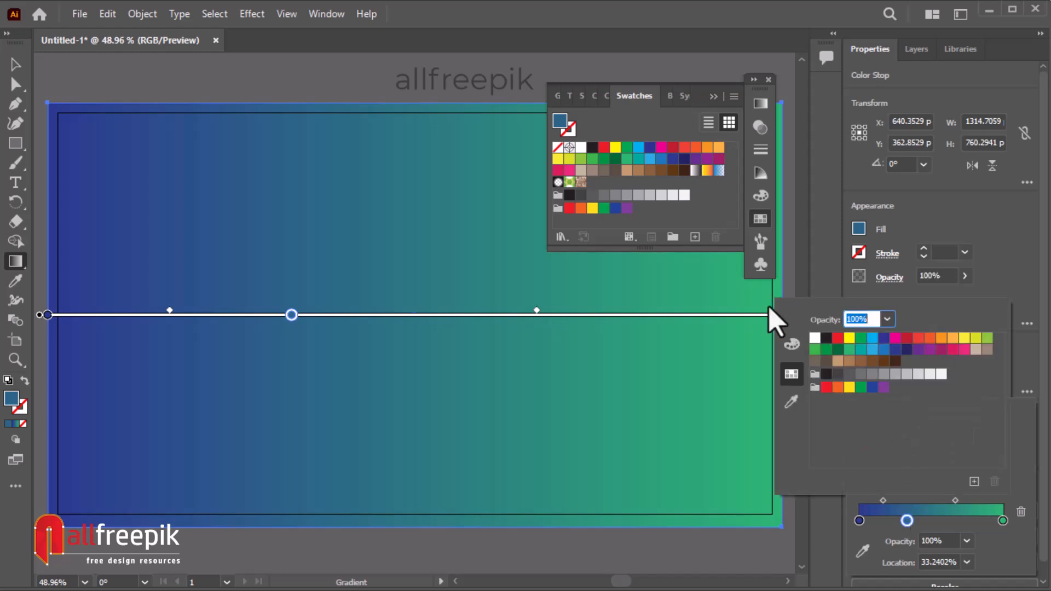
pyautogui.click(872, 349)
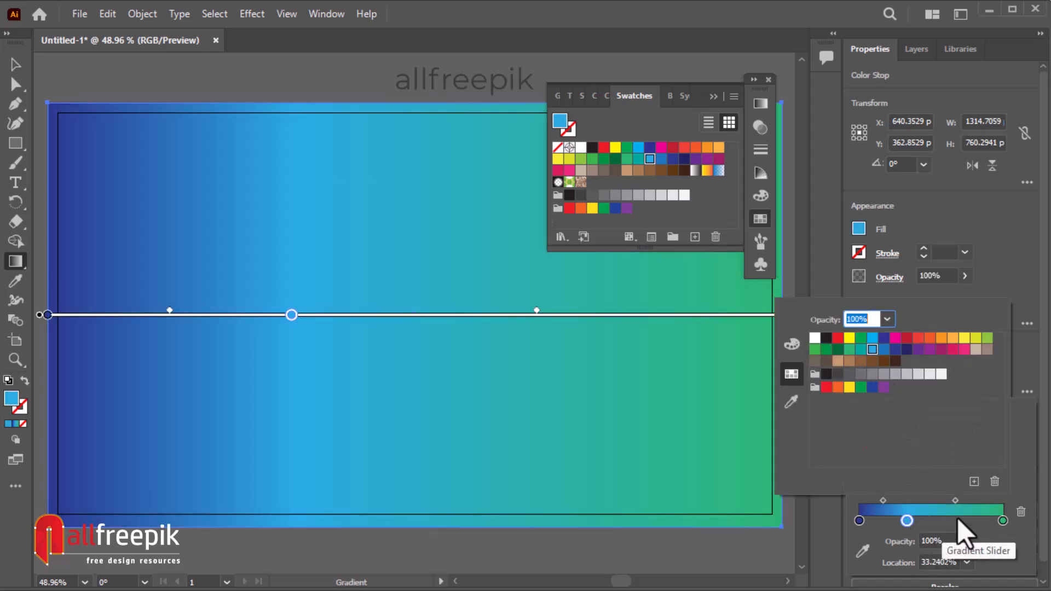
pyautogui.press('Escape')
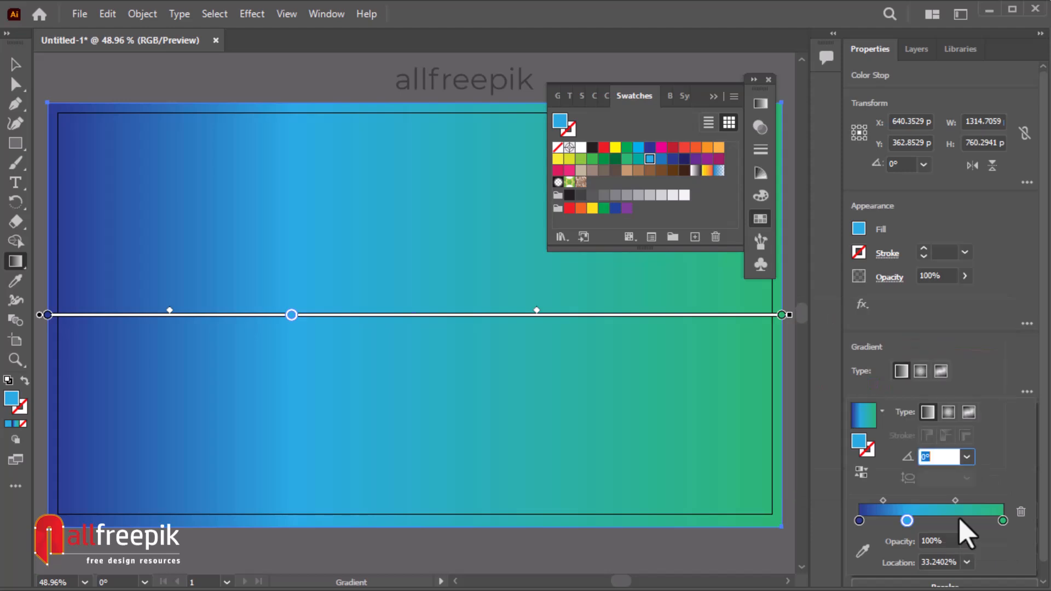
# Step: Add another gradient stop at about 67%, try several swatches on it and settle on bright cyan
pyautogui.click(956, 521)
pyautogui.doubleClick(956, 521)
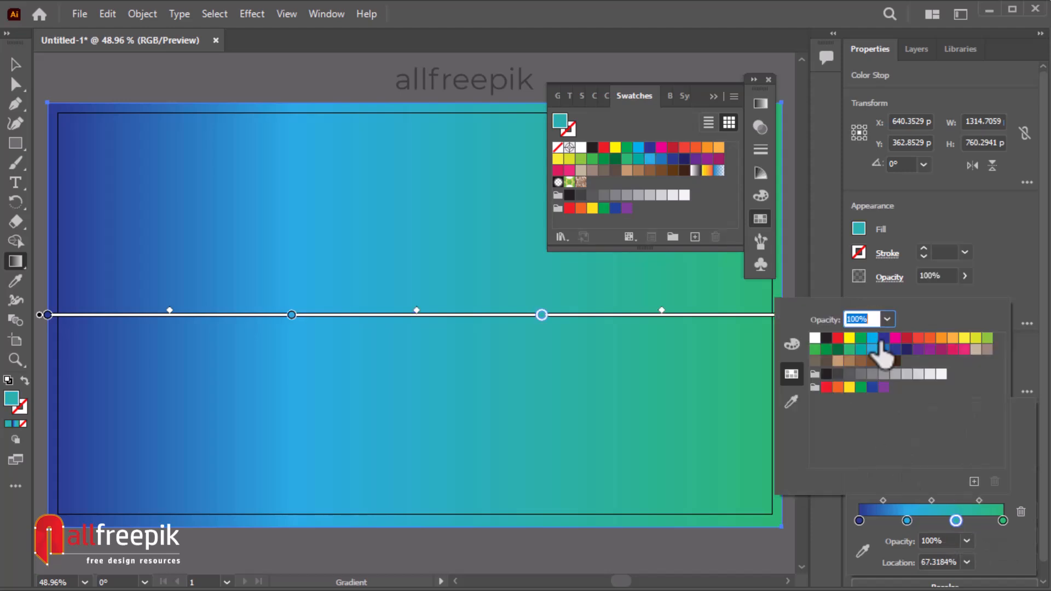
pyautogui.click(817, 350)
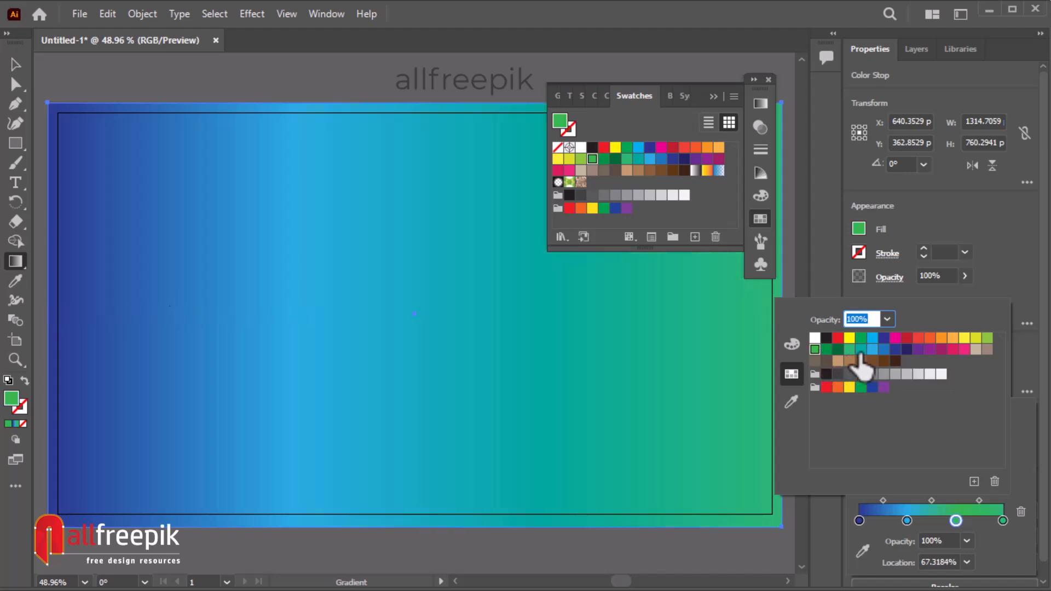
pyautogui.click(873, 351)
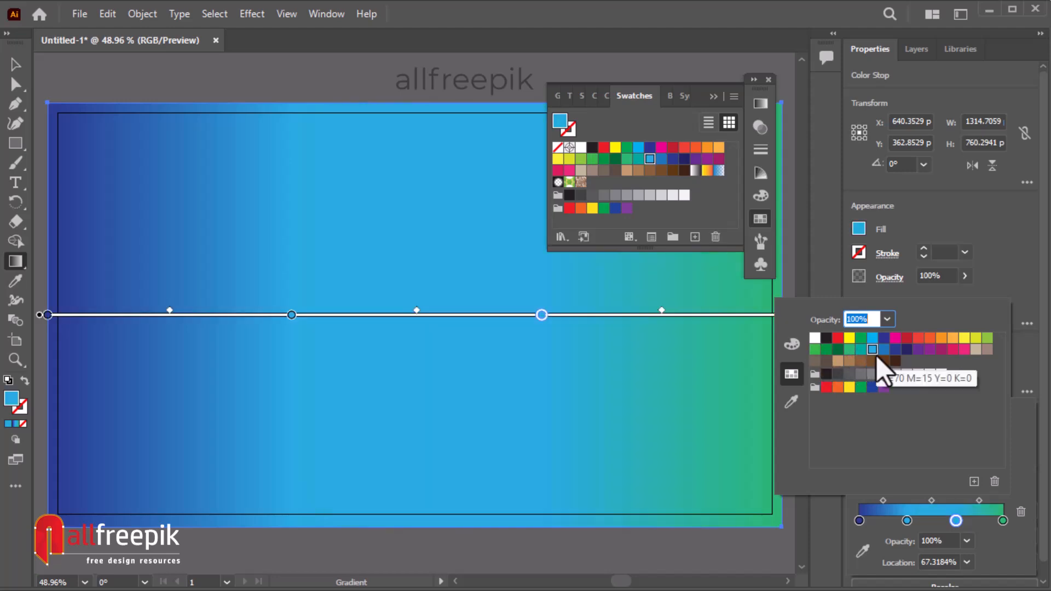
pyautogui.click(883, 351)
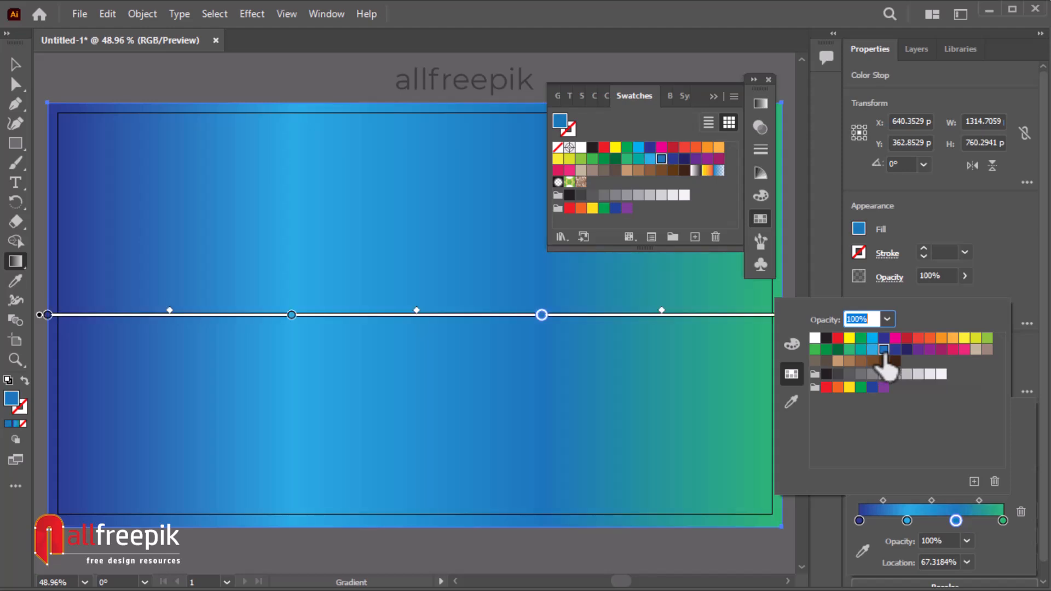
pyautogui.click(872, 338)
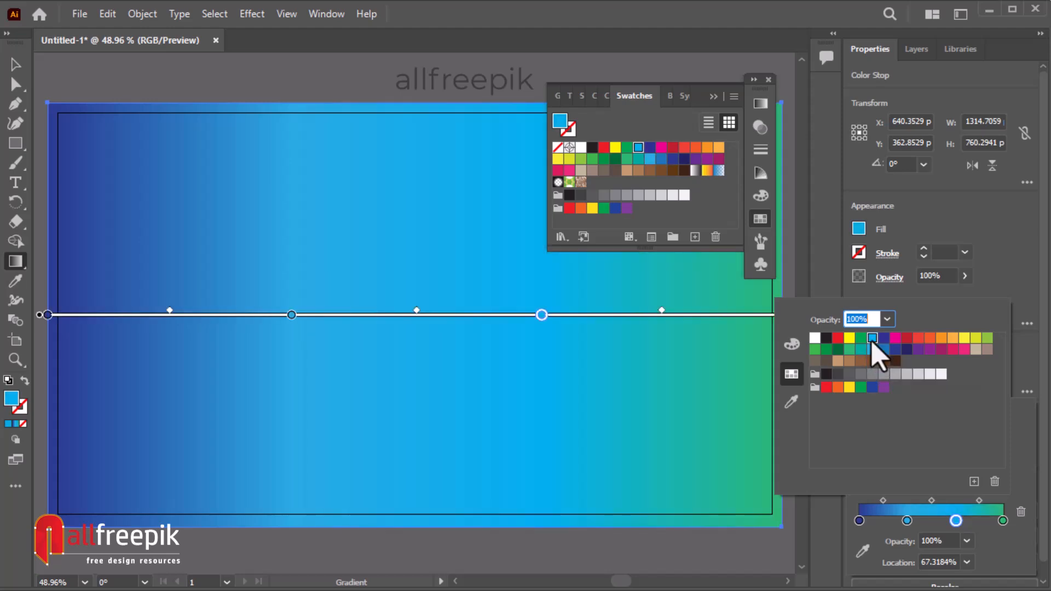
# Step: Set the background rectangle's gradient angle to 45°
pyautogui.click(1023, 465)
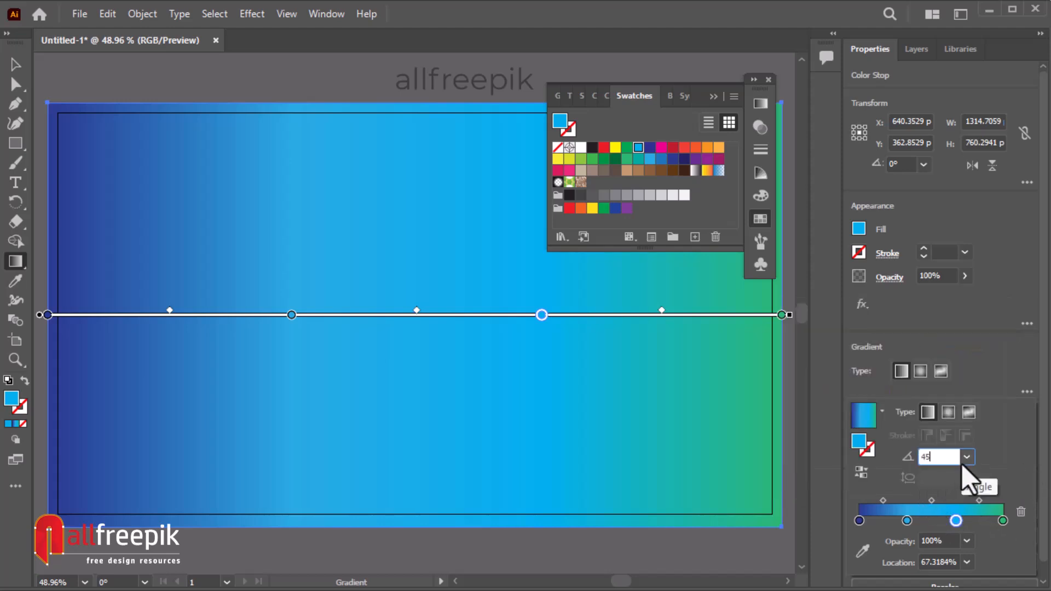
pyautogui.write('45')
pyautogui.press('Return')
# Step: Shift the dark blue and light blue gradient stops inward from the lower-left corner to widen the dark blue area
pyautogui.hotkey('ctrl', 'alt', 'space')
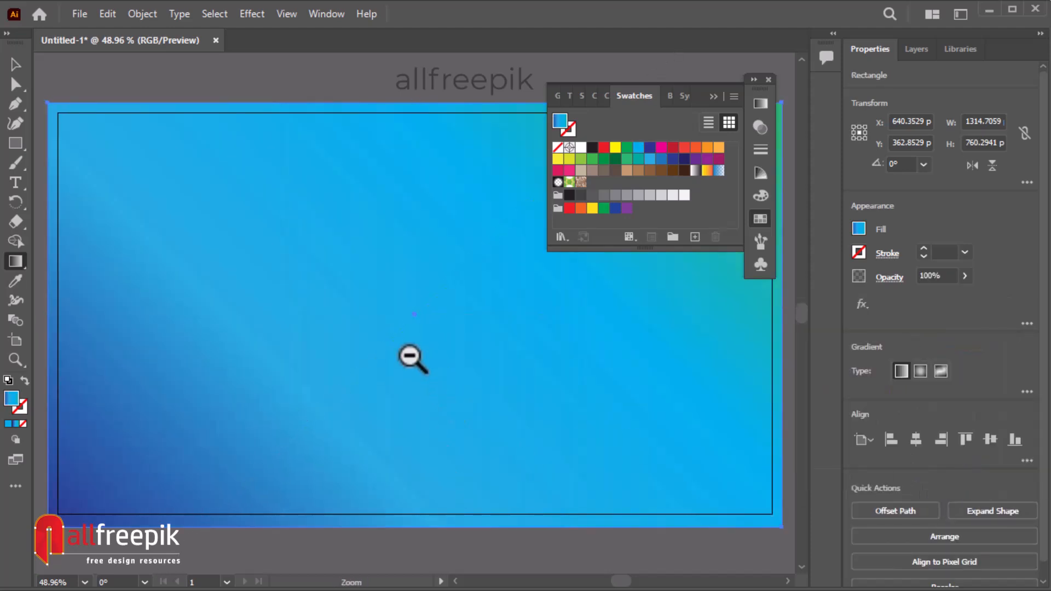
pyautogui.keyDown('ctrl'); pyautogui.keyDown('alt'); pyautogui.click(412, 361); pyautogui.keyUp('alt'); pyautogui.keyUp('ctrl')
pyautogui.moveTo(220, 485); pyautogui.dragTo(312, 393)
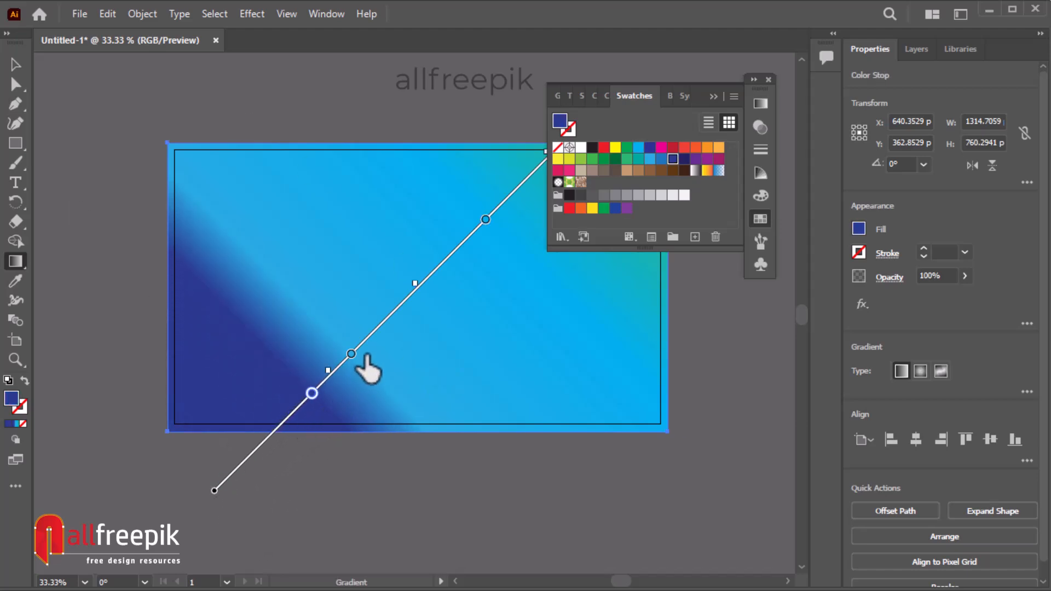
pyautogui.moveTo(351, 354); pyautogui.dragTo(405, 301)
# Step: Pull the green and bright cyan gradient stops back towards the rectangle's centre to enlarge the green upper-right corner
pyautogui.moveTo(500, 319); pyautogui.dragTo(345, 415)
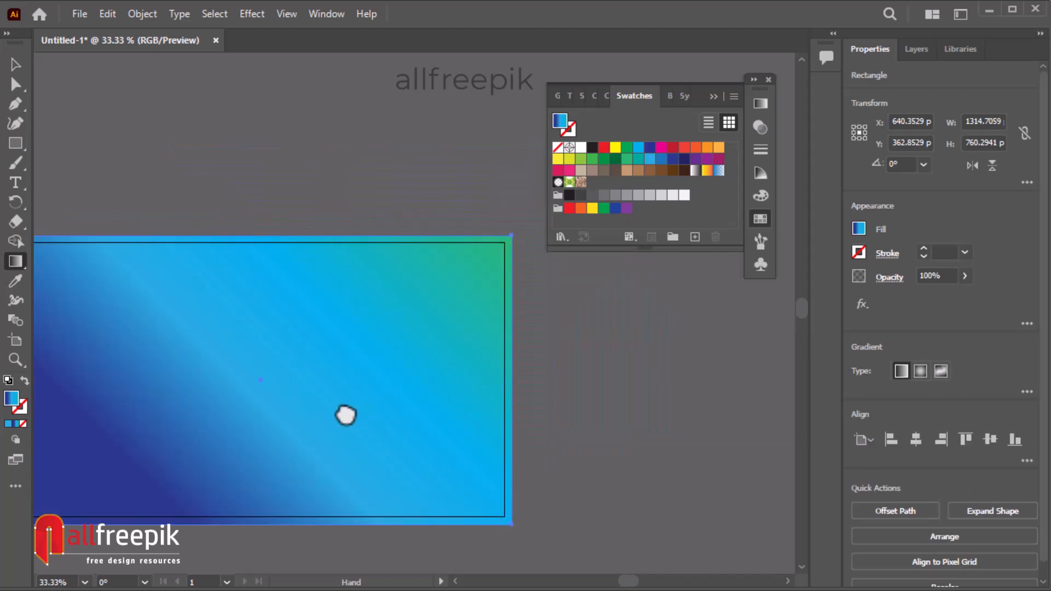
pyautogui.click(330, 313)
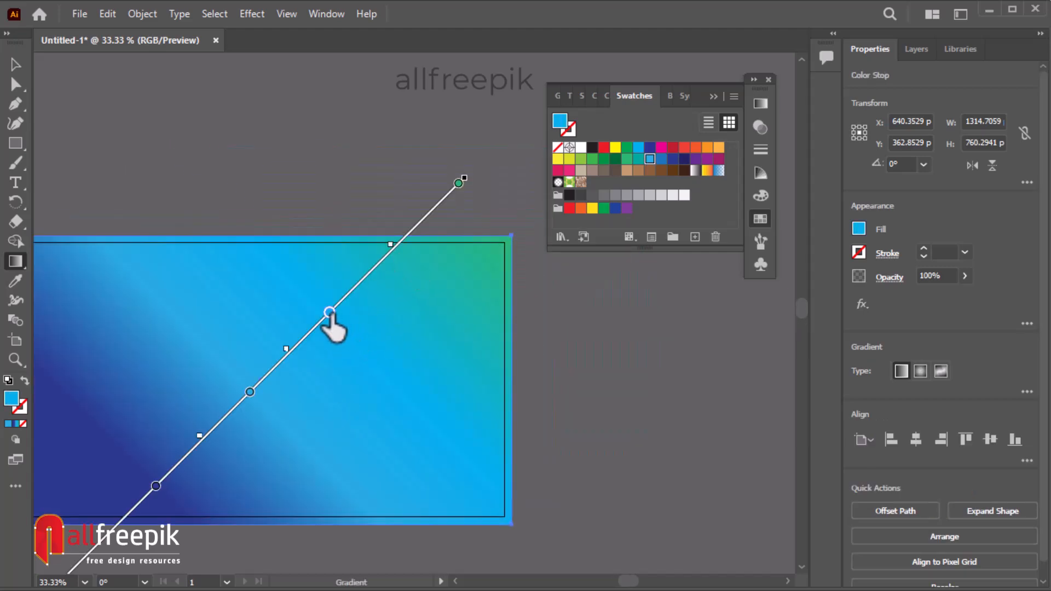
pyautogui.moveTo(458, 182); pyautogui.dragTo(381, 260)
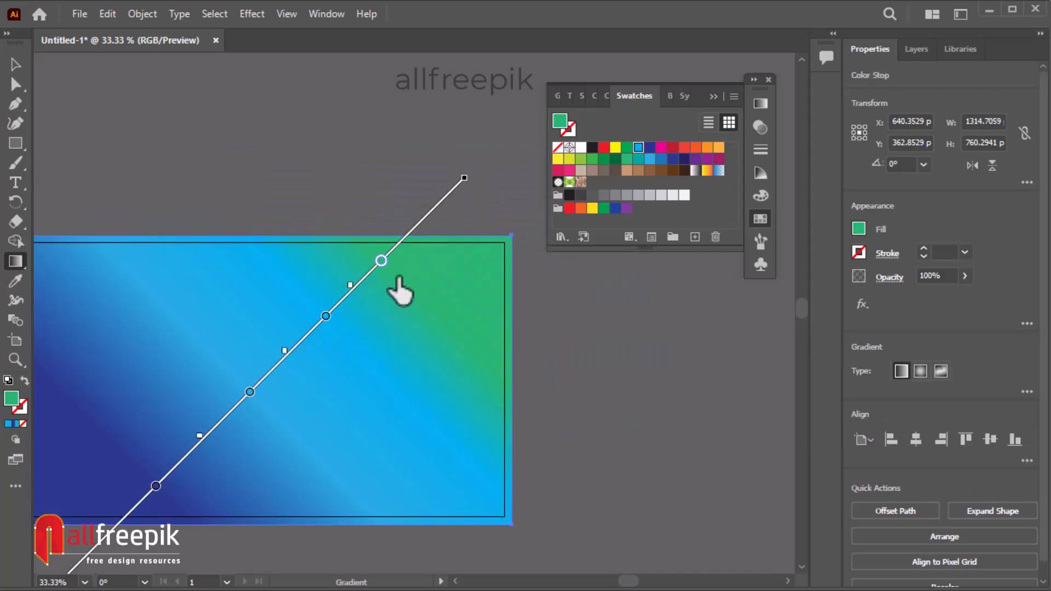
pyautogui.moveTo(332, 324); pyautogui.dragTo(308, 349)
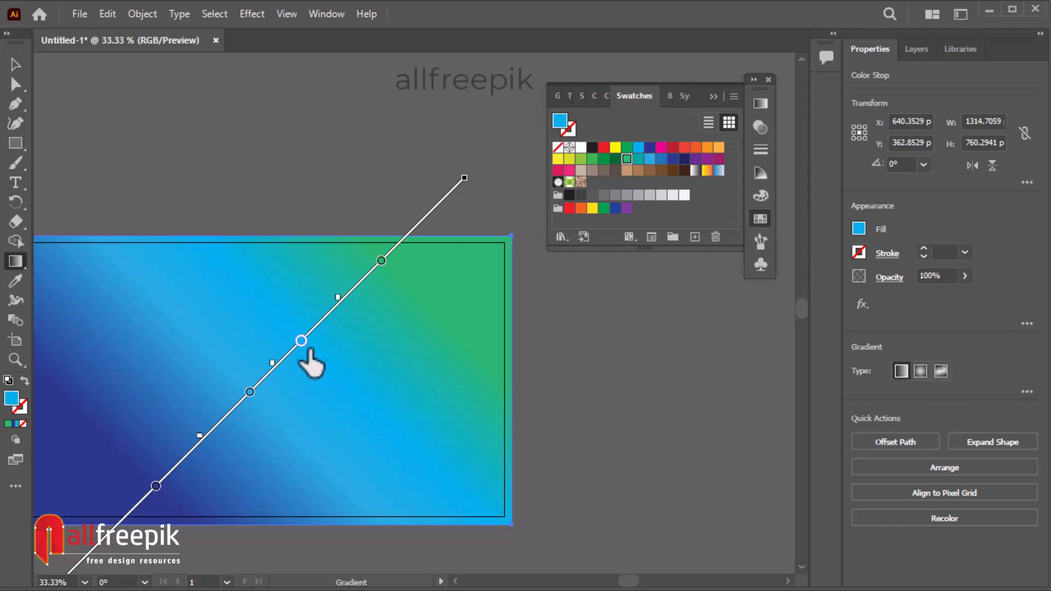
pyautogui.moveTo(381, 260); pyautogui.dragTo(361, 280)
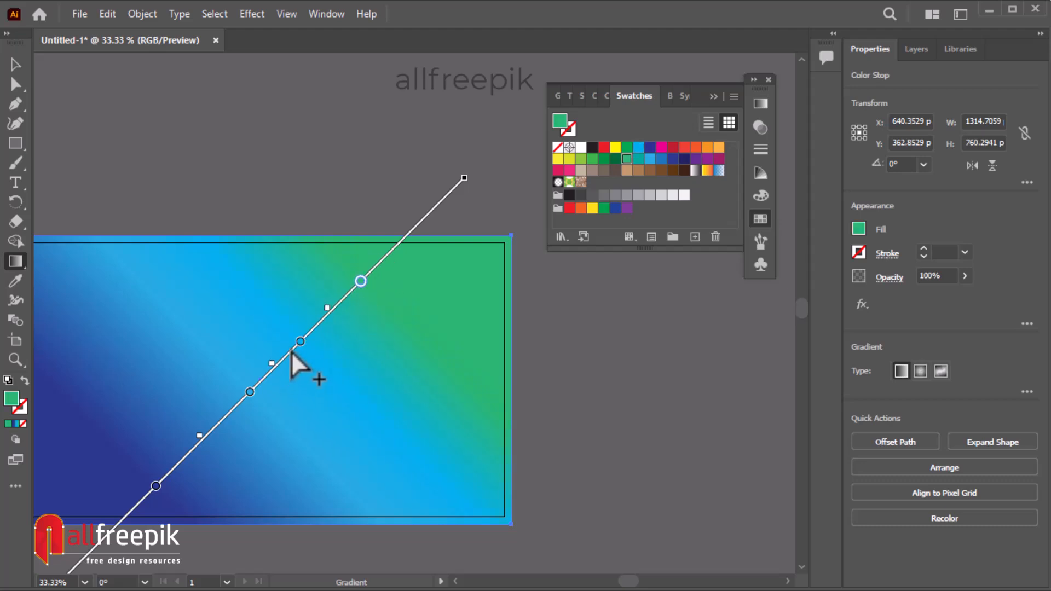
pyautogui.moveTo(300, 341); pyautogui.dragTo(295, 346)
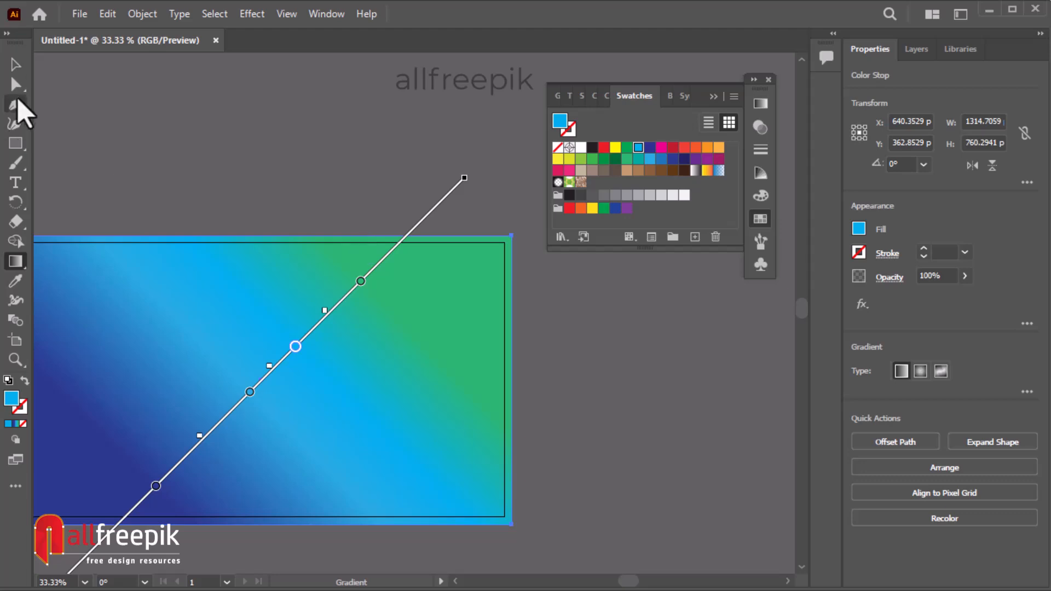
# Step: Deselect the background rectangle and collapse the swatches
pyautogui.click(19, 72)
pyautogui.click(192, 108)
pyautogui.press('space')
pyautogui.moveTo(239, 300); pyautogui.dragTo(319, 286)
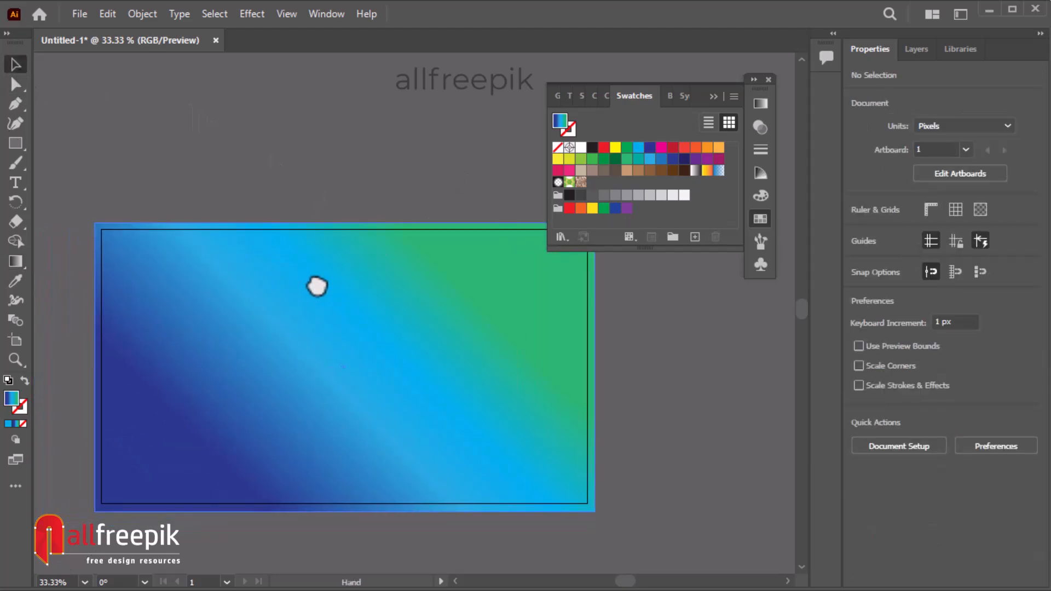
pyautogui.click(760, 219)
pyautogui.scroll(-1, 682, 361)
# Step: Select the gradient background rectangle and lock it
pyautogui.click(352, 269)
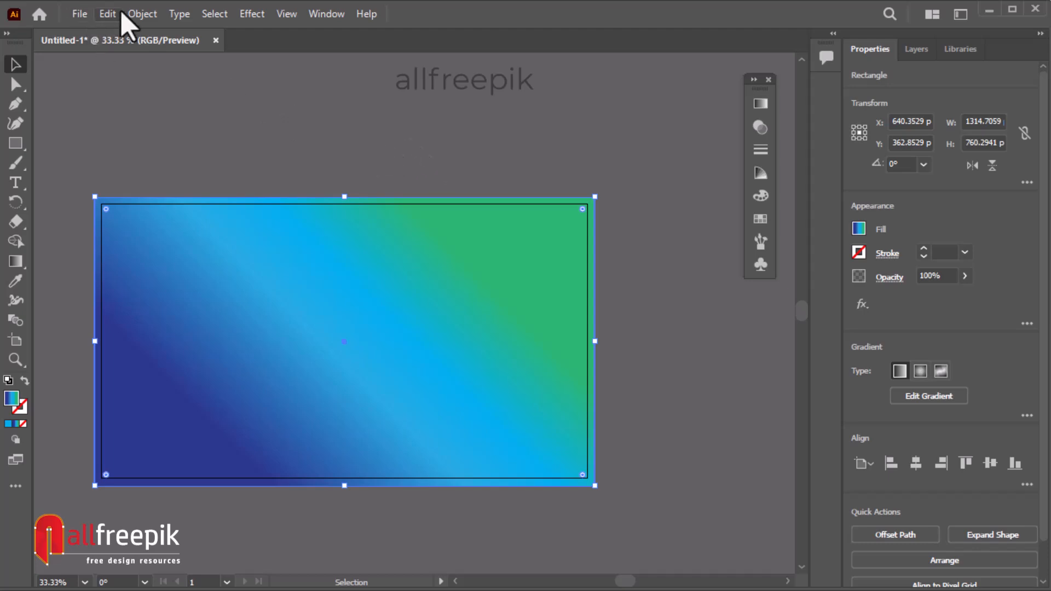
pyautogui.click(140, 15)
pyautogui.moveTo(251, 129)
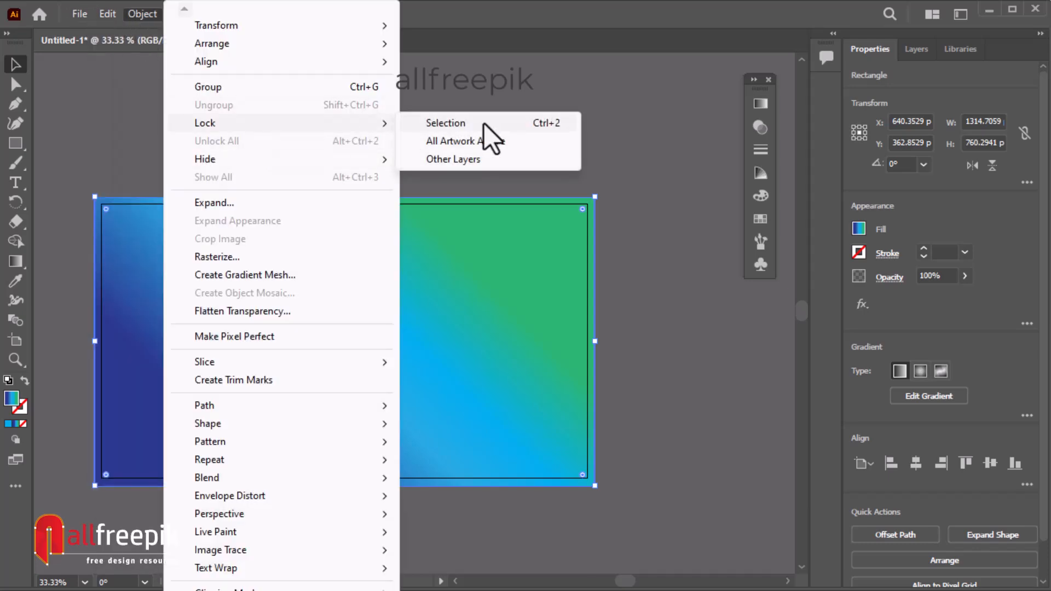
pyautogui.click(484, 123)
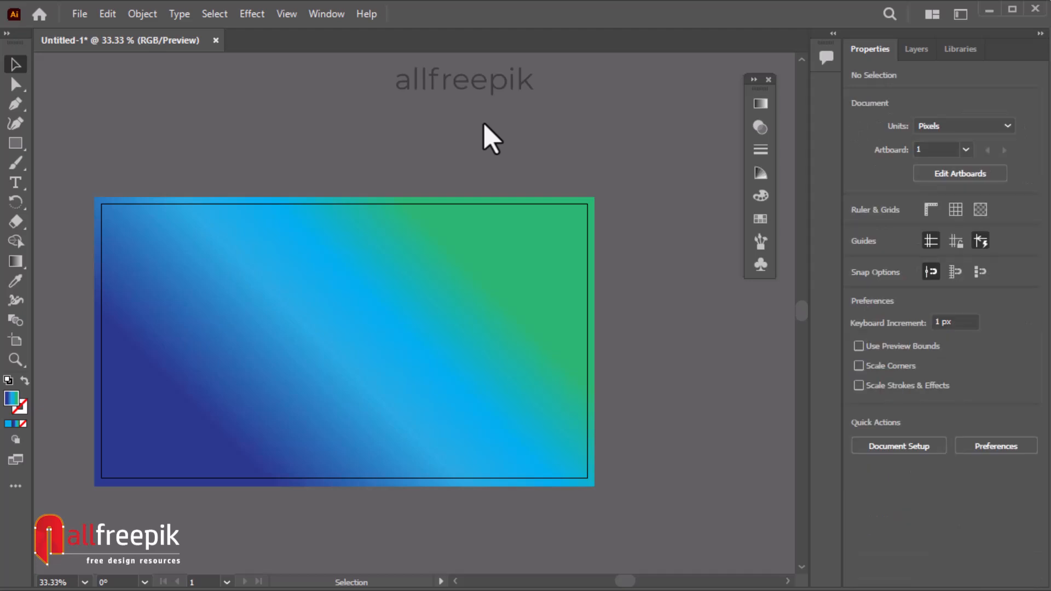
# Step: Draw a narrow vertical rectangle about 86 by 354 px near the artboard's upper-left corner and select it
pyautogui.moveTo(272, 358); pyautogui.dragTo(286, 337)
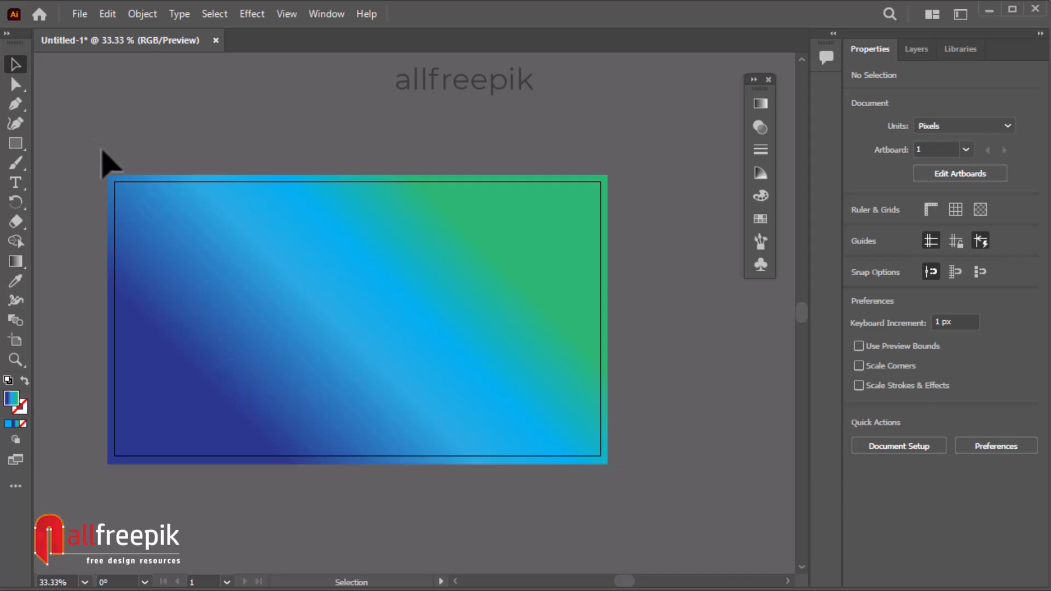
pyautogui.click(15, 143)
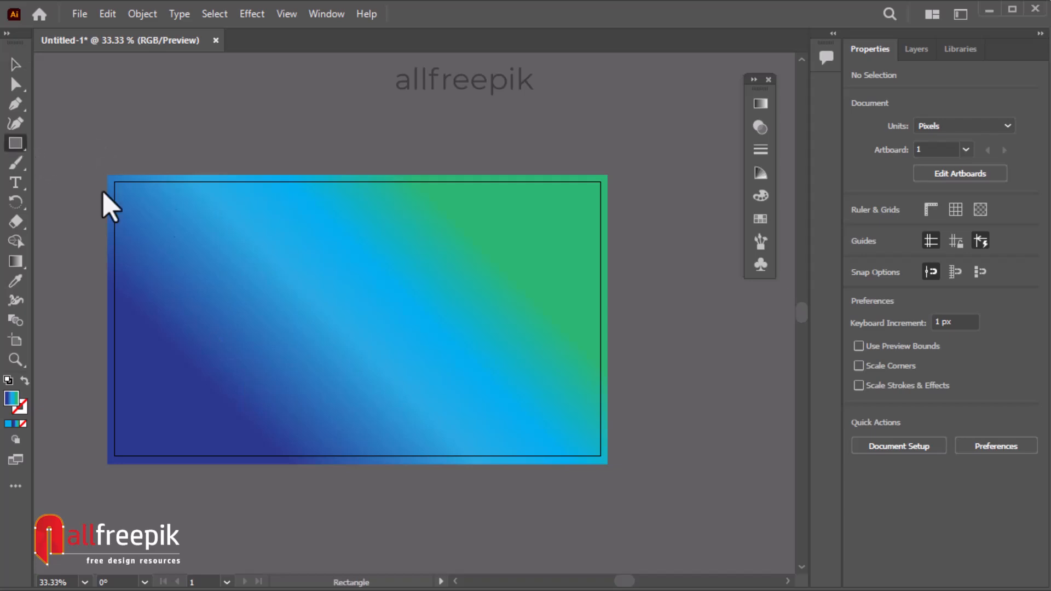
pyautogui.moveTo(165, 205); pyautogui.dragTo(217, 327)
pyautogui.click(15, 64)
pyautogui.click(190, 245)
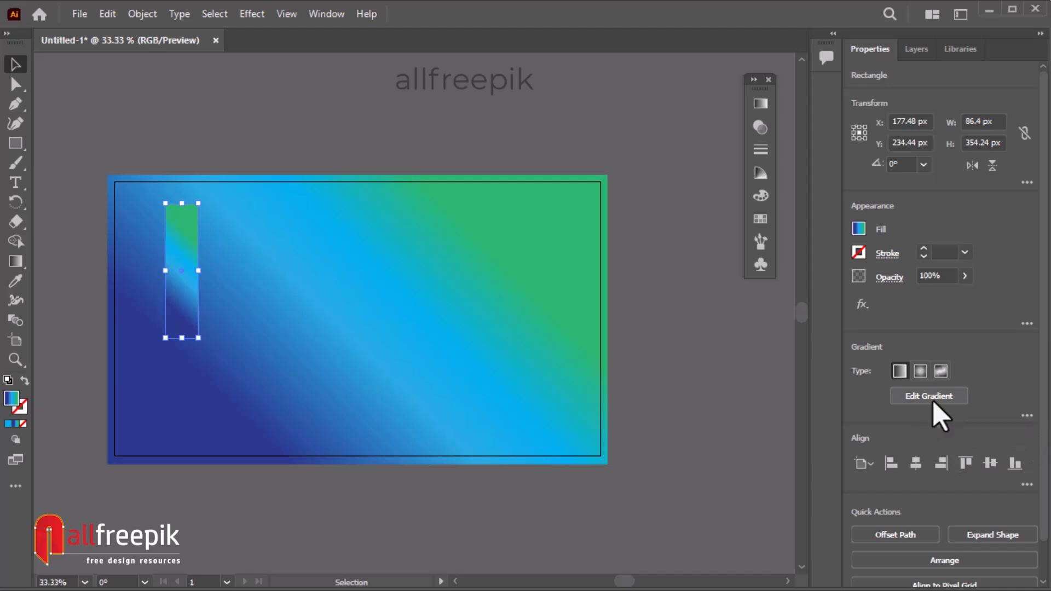
# Step: Check the gradient angle of the narrow vertical rectangle
pyautogui.click(933, 400)
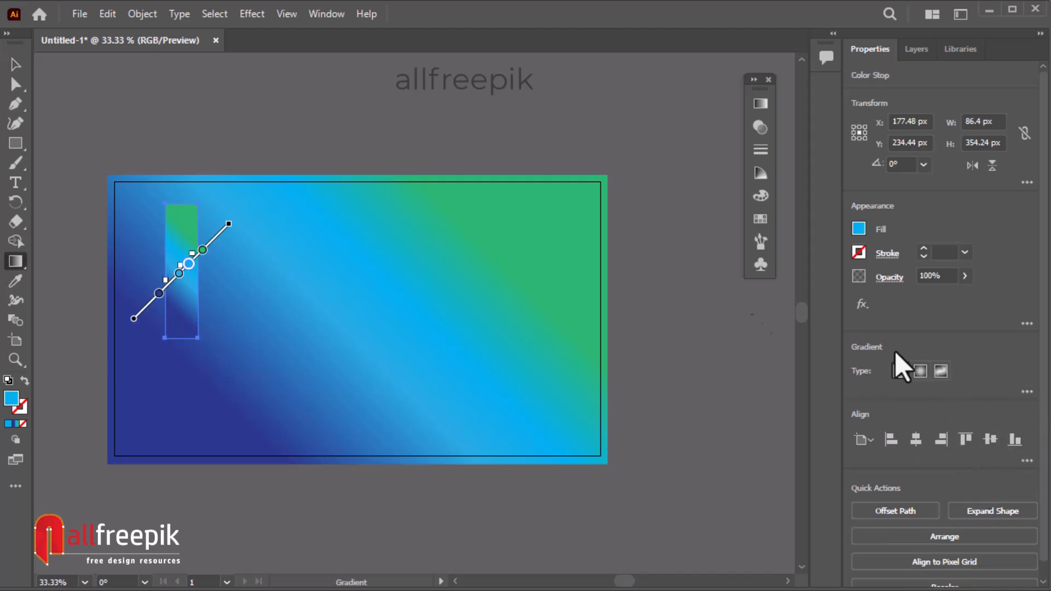
pyautogui.click(1027, 393)
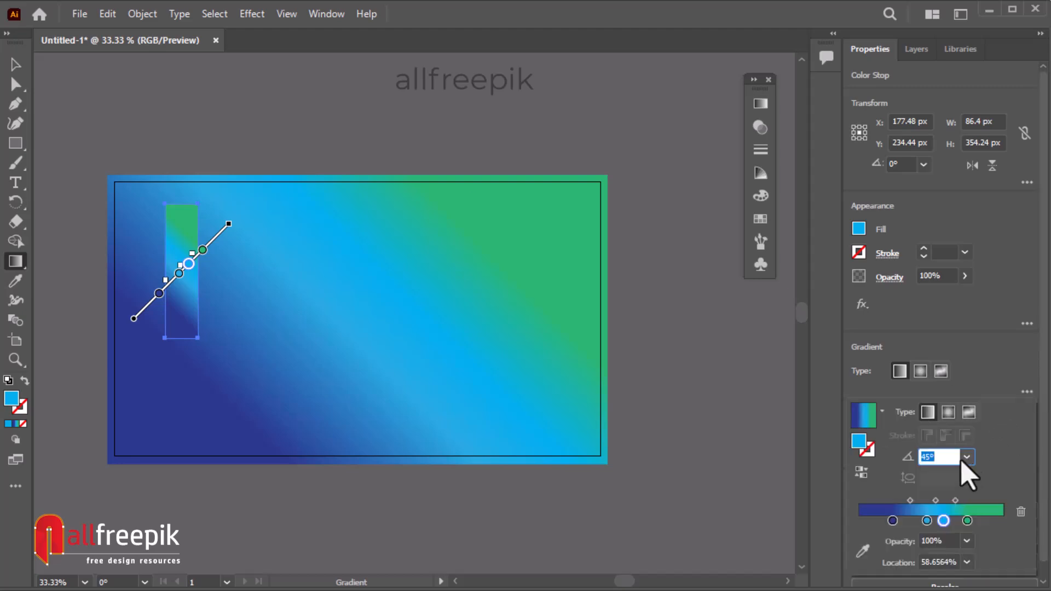
pyautogui.press('Return')
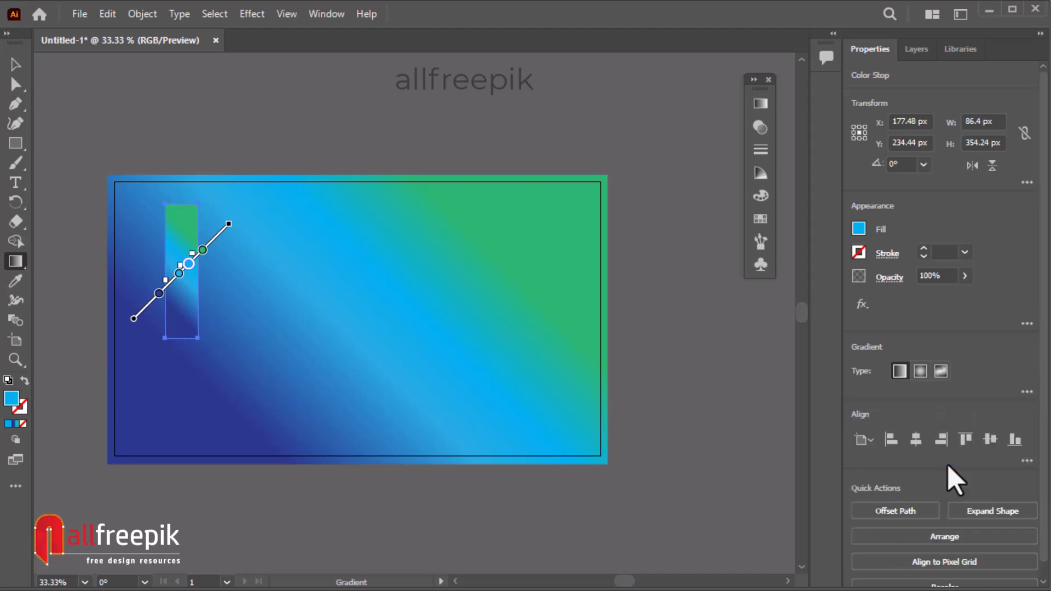
pyautogui.click(16, 65)
pyautogui.click(256, 120)
pyautogui.click(178, 225)
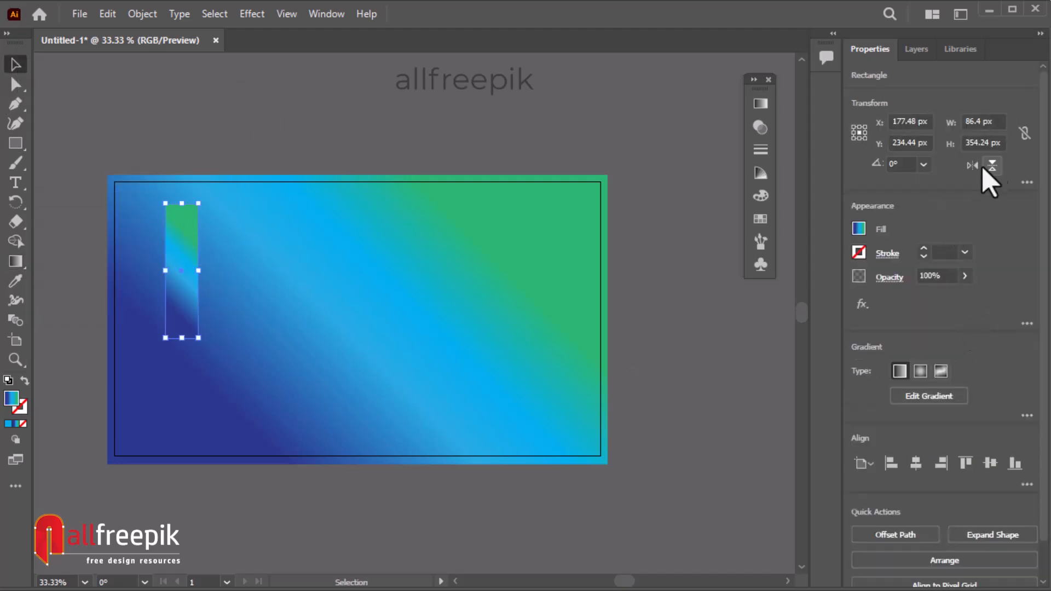
pyautogui.click(879, 164)
pyautogui.click(870, 164)
pyautogui.click(306, 126)
pyautogui.click(190, 274)
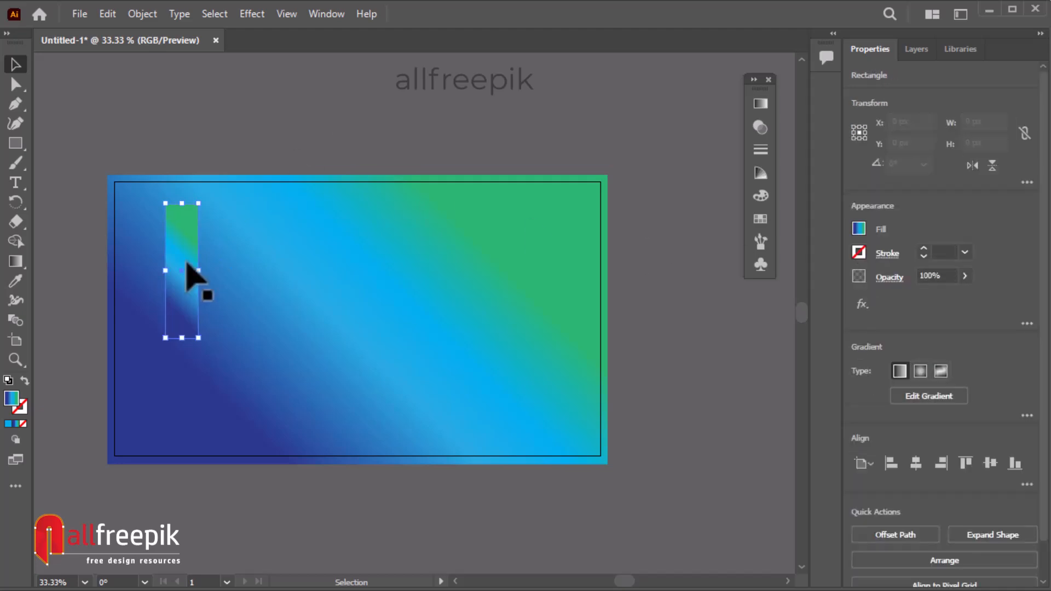
pyautogui.doubleClick(21, 203)
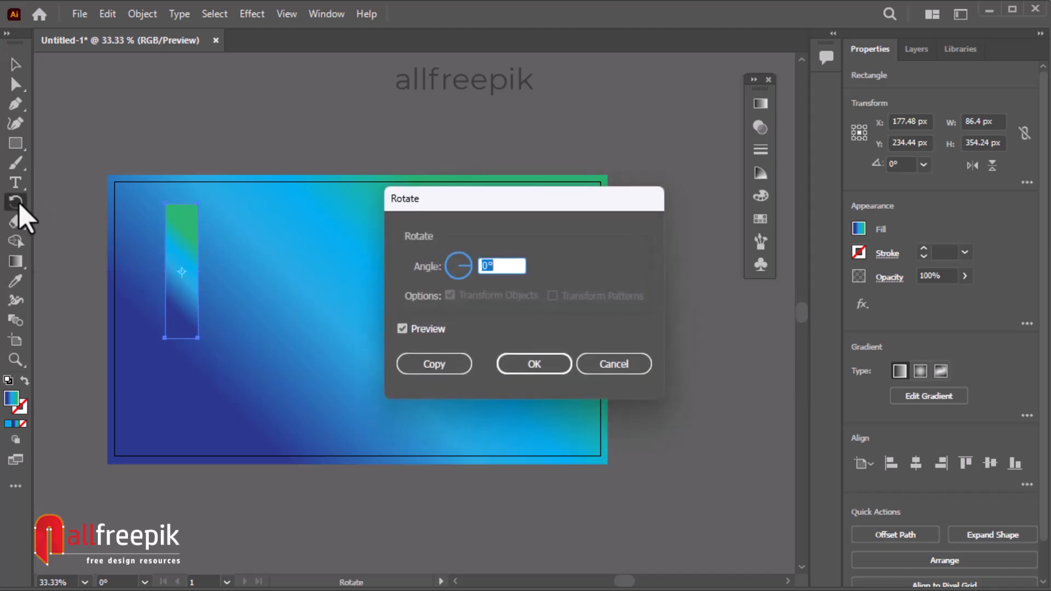
pyautogui.press('Escape')
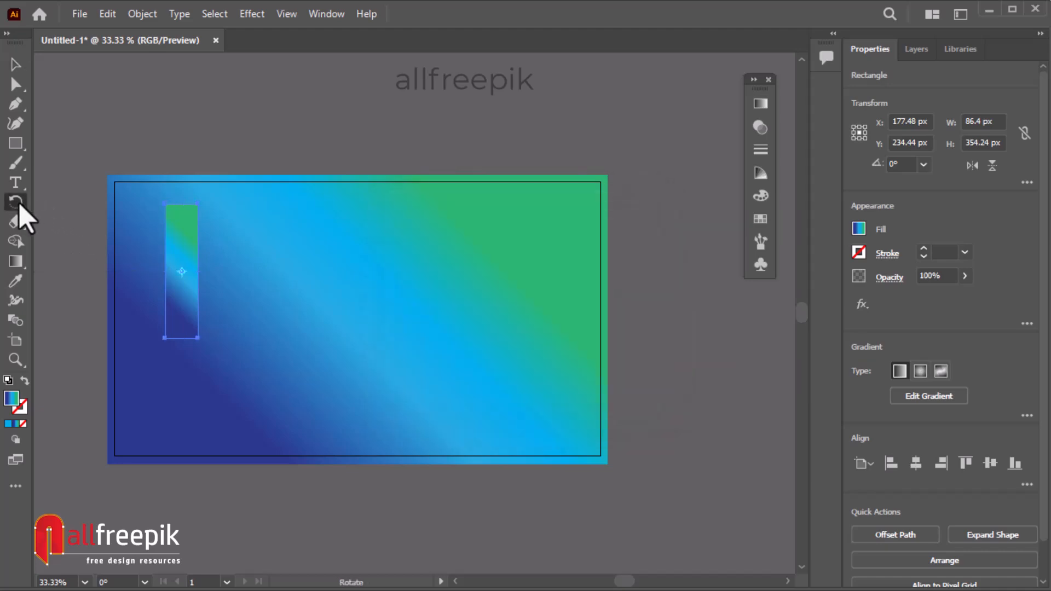
# Step: Delete the narrow vertical rectangle near the artboard's upper-left corner
pyautogui.click(15, 64)
pyautogui.click(165, 123)
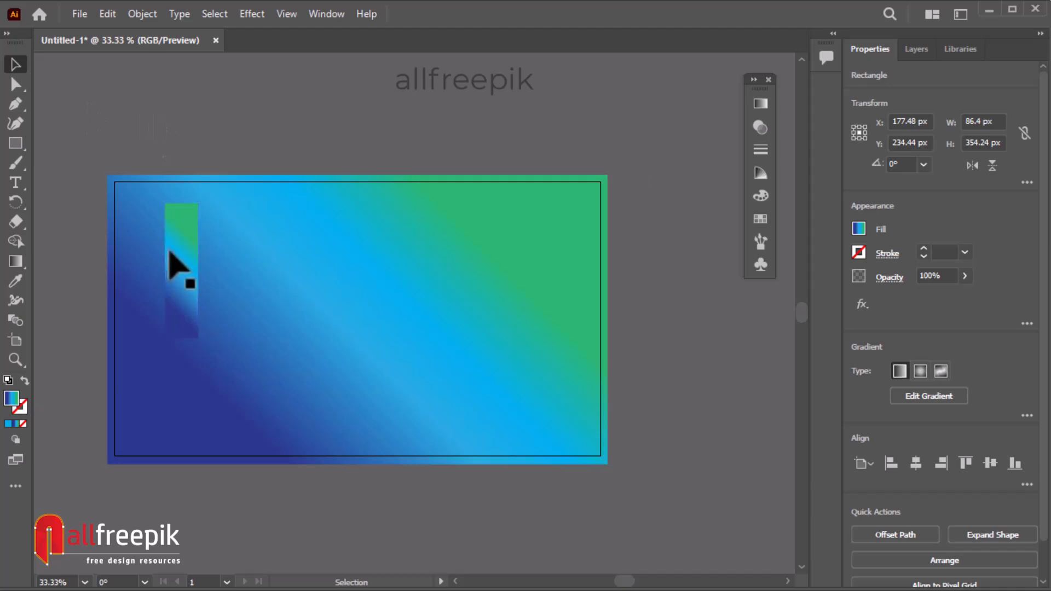
pyautogui.click(185, 244)
pyautogui.press('Delete')
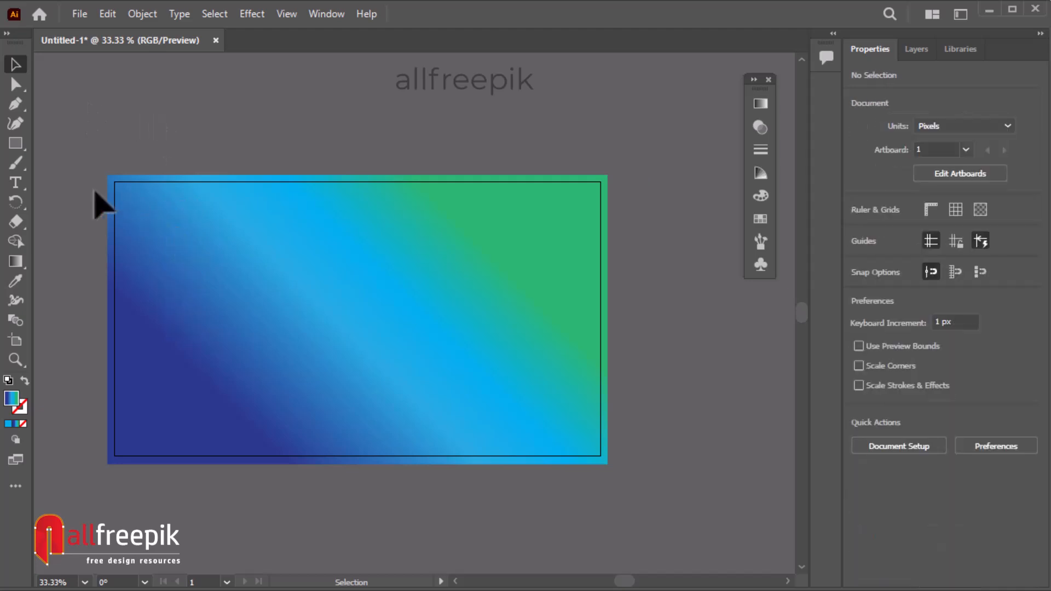
# Step: Draw a tall vertical bar about 93 by 622 px that starts above the artboard's upper edge
pyautogui.click(16, 144)
pyautogui.moveTo(223, 107); pyautogui.dragTo(259, 342)
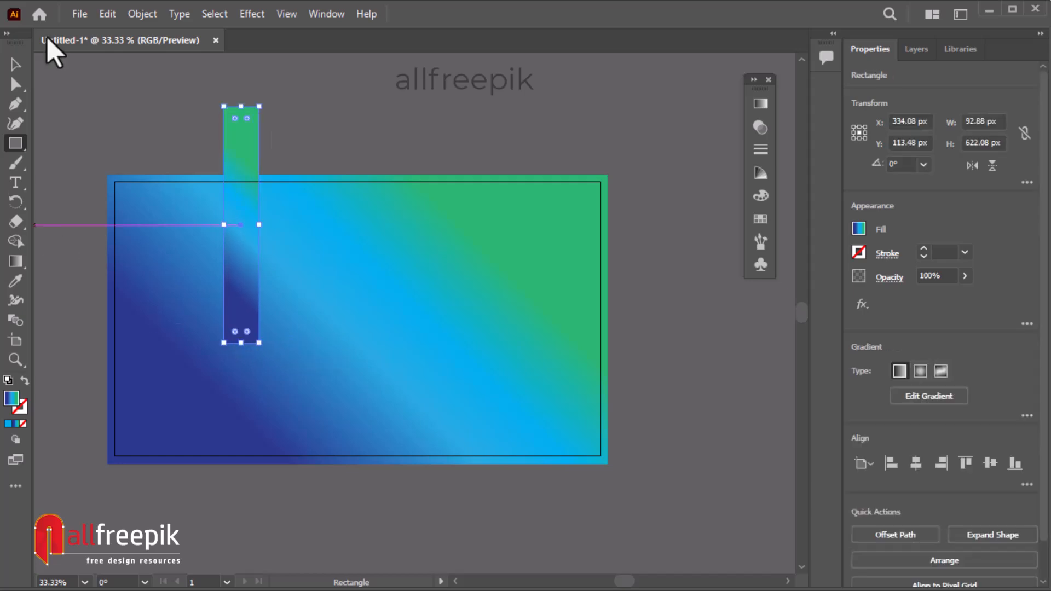
pyautogui.click(15, 64)
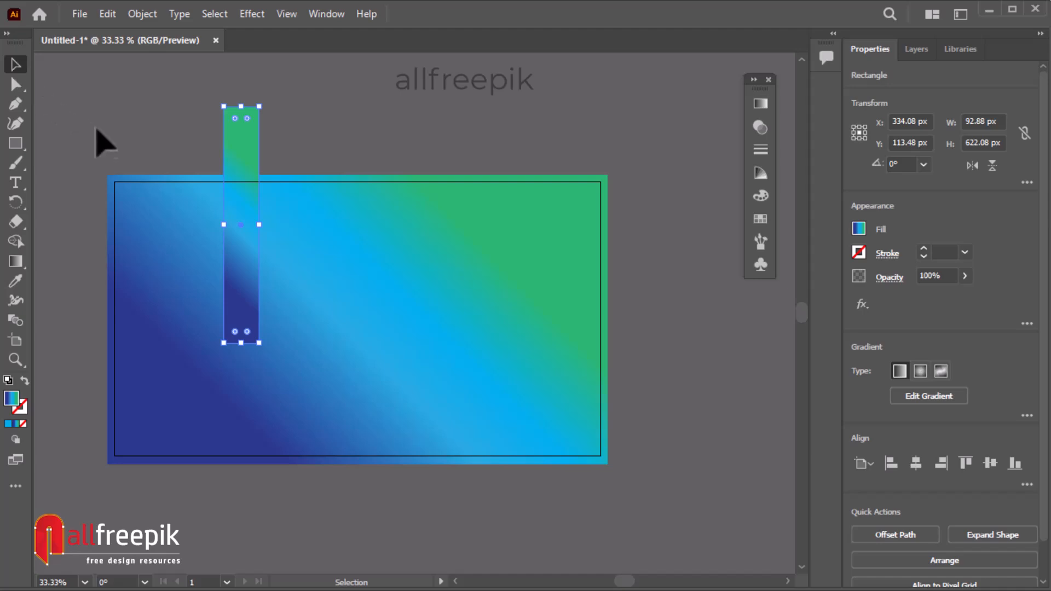
# Step: Try to rotate the tall bar by 45°
pyautogui.click(17, 205)
pyautogui.doubleClick(17, 206)
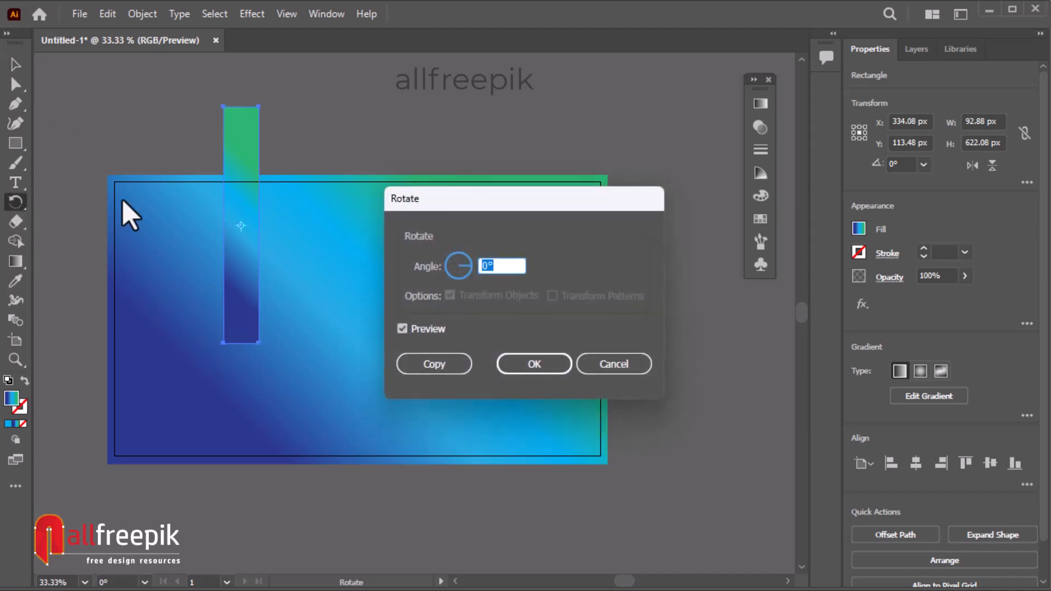
pyautogui.write('45')
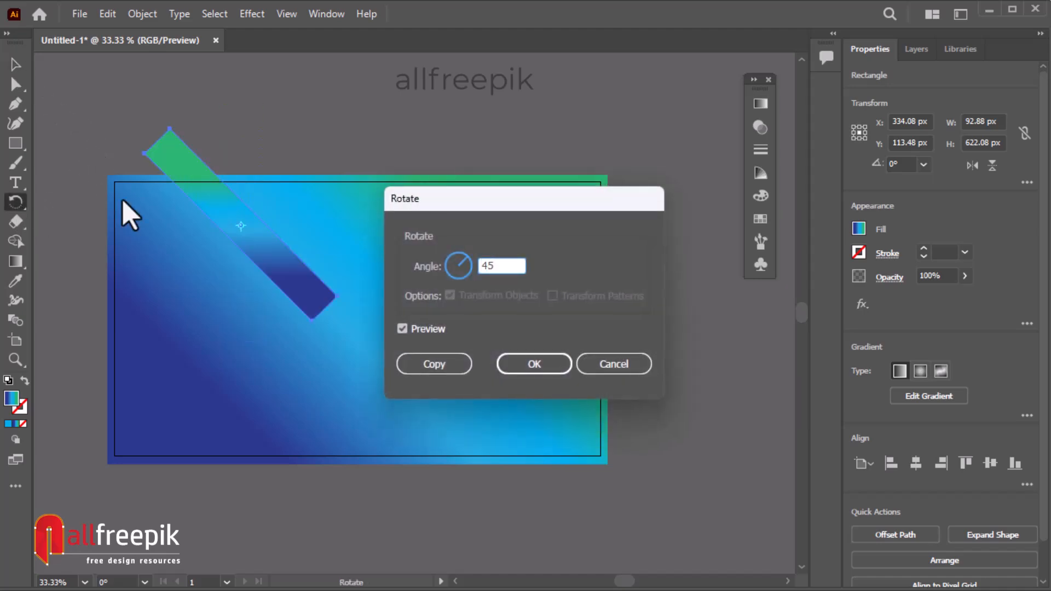
pyautogui.press('Return')
pyautogui.press('ctrl')
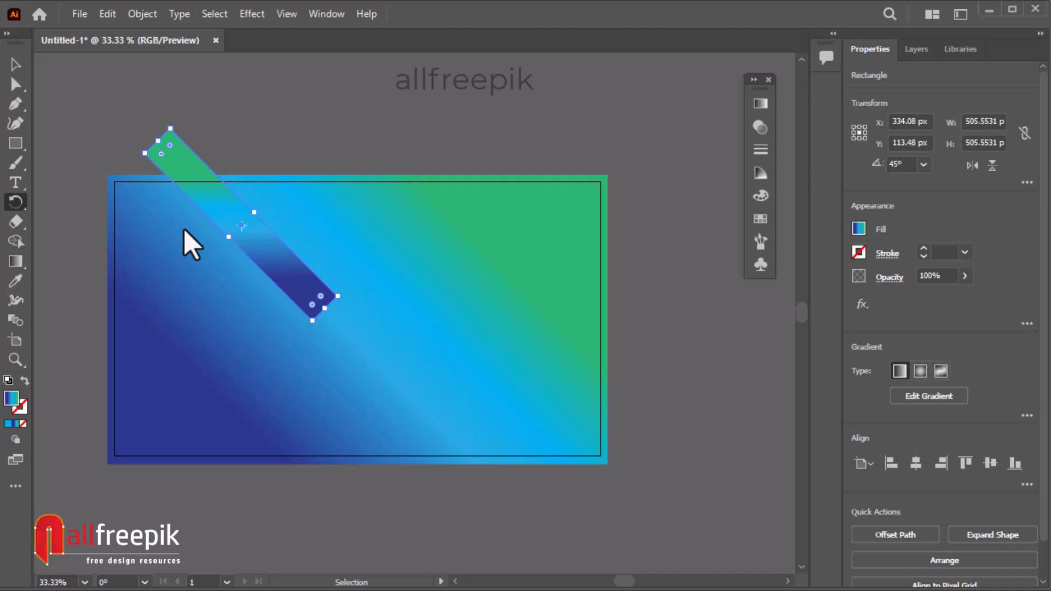
pyautogui.hotkey('ctrl', 'z')
pyautogui.click(16, 64)
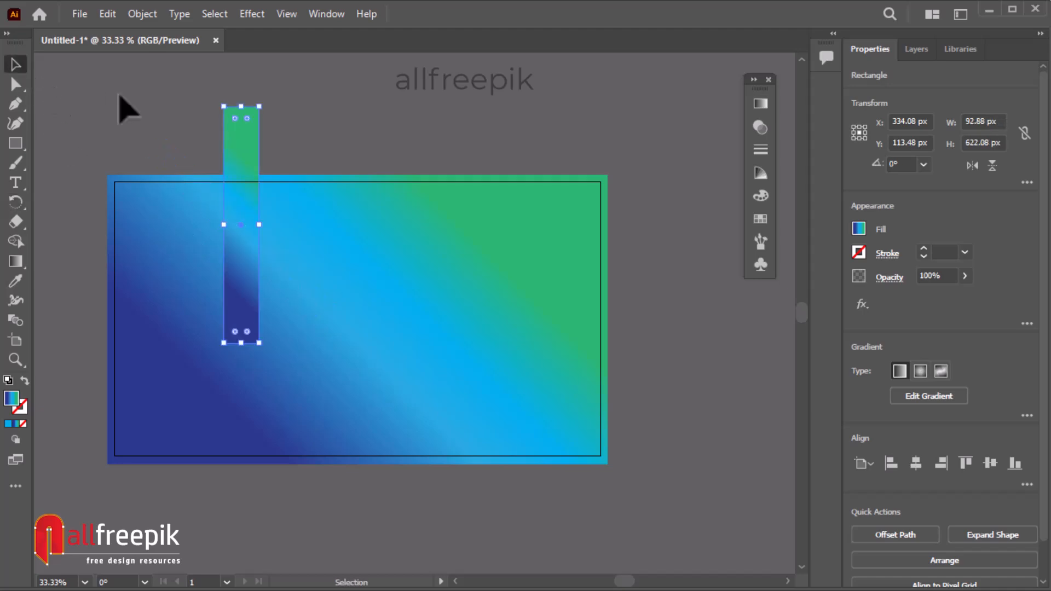
# Step: Move the tall bar close to the artboard's left edge with its upper end slightly above the artboard
pyautogui.click(196, 161)
pyautogui.moveTo(252, 191); pyautogui.dragTo(163, 229)
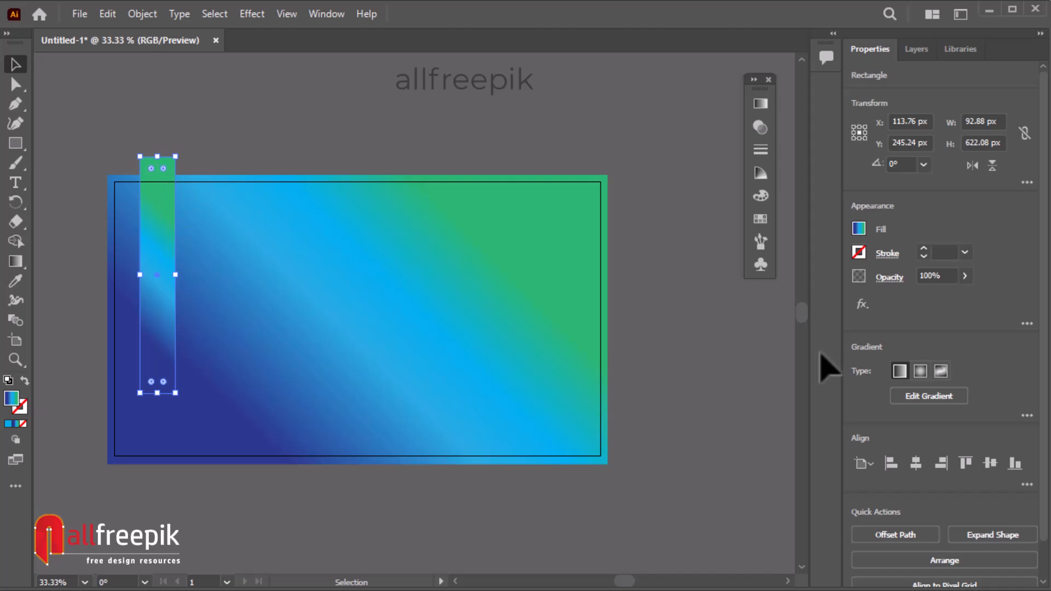
pyautogui.click(253, 14)
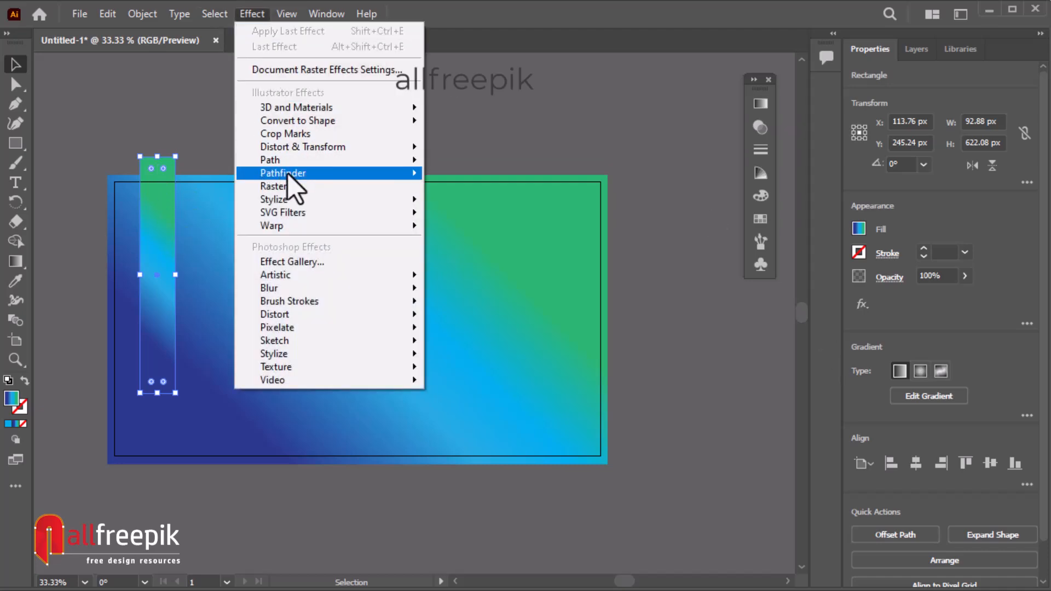
pyautogui.click(196, 156)
pyautogui.click(172, 167)
# Step: Apply a Multiply drop shadow to the tall bar with 35% opacity, 5 px X and Y offsets and 3 px blur
pyautogui.click(251, 14)
pyautogui.moveTo(308, 204)
pyautogui.click(462, 203)
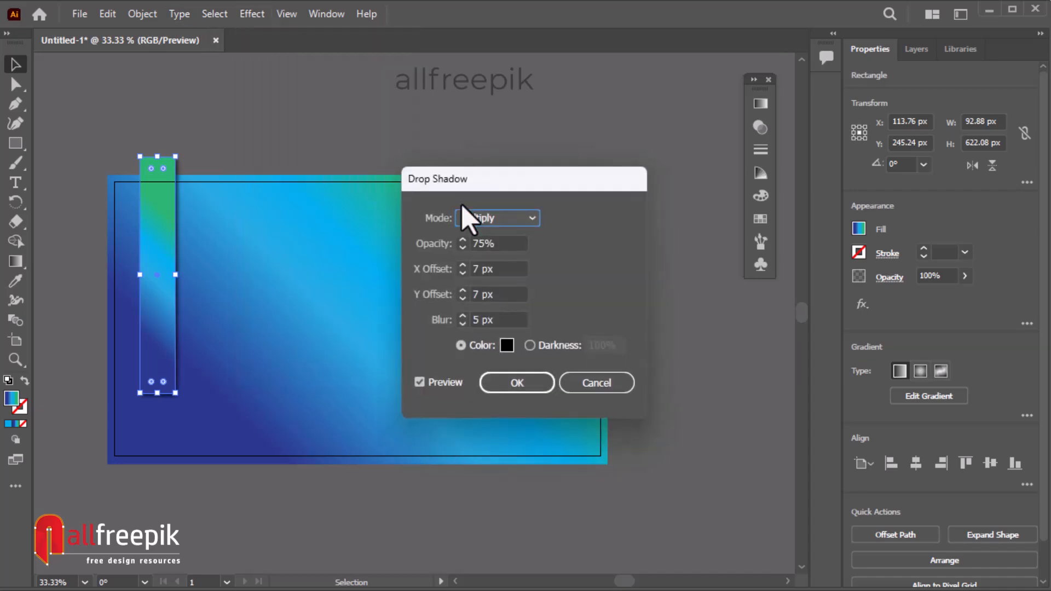
pyautogui.moveTo(497, 245); pyautogui.dragTo(416, 248)
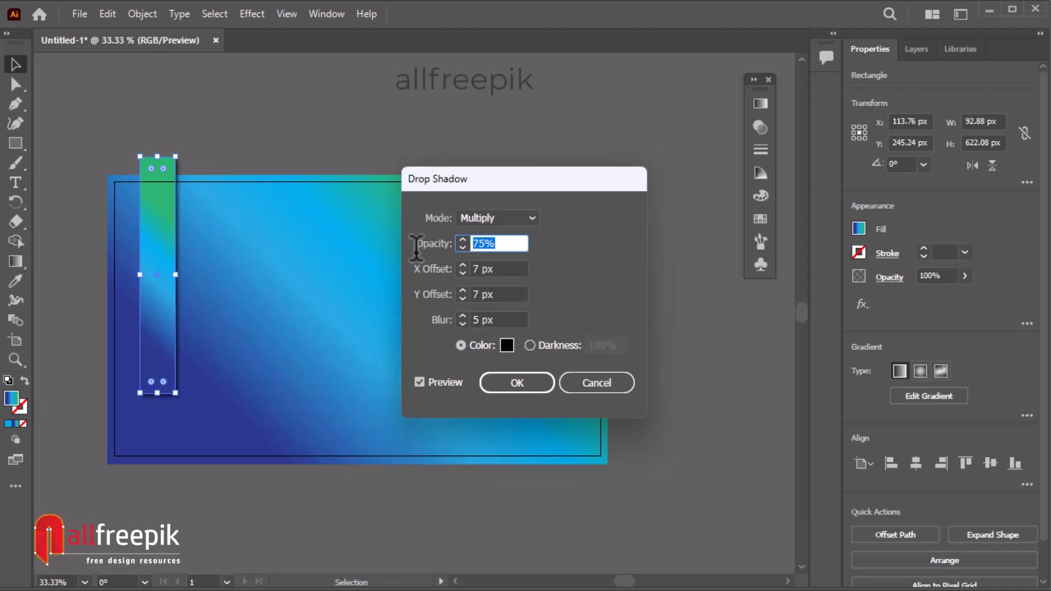
pyautogui.press('Tab')
pyautogui.write('5')
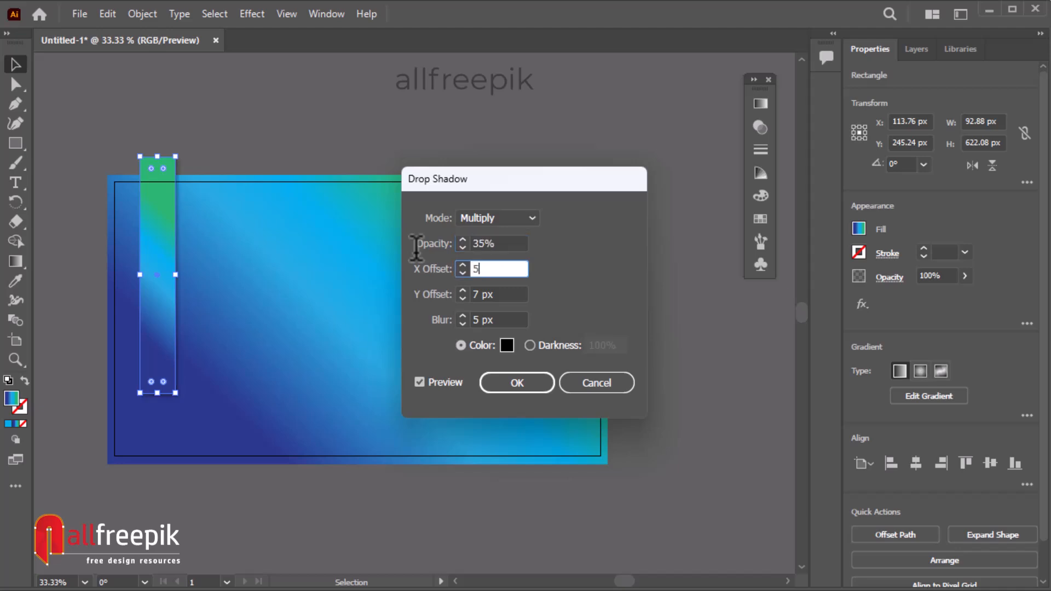
pyautogui.press('Tab')
pyautogui.write('5')
pyautogui.press('Tab')
pyautogui.press('Return')
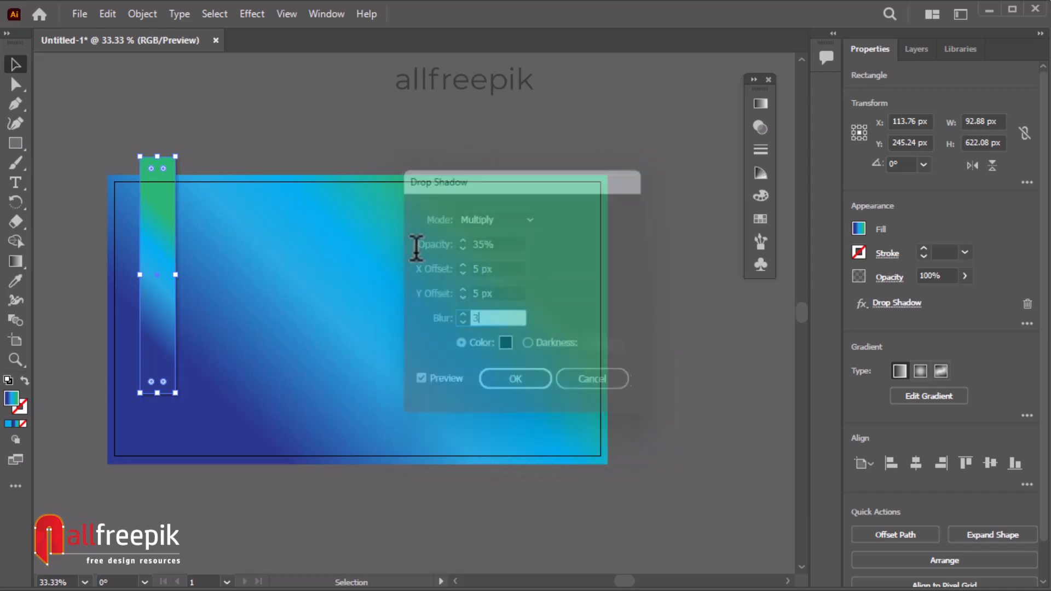
# Step: Duplicate the bar slightly lower and to the right, and bring the original bar to the front
pyautogui.click(335, 145)
pyautogui.moveTo(173, 233); pyautogui.dragTo(179, 246)
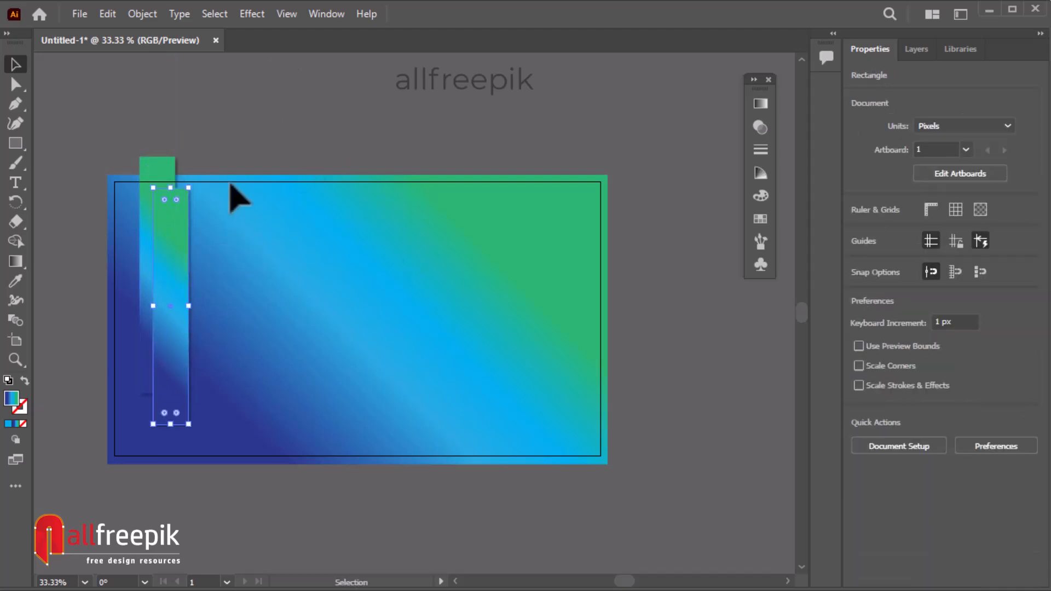
pyautogui.click(164, 169)
pyautogui.rightClick(163, 167)
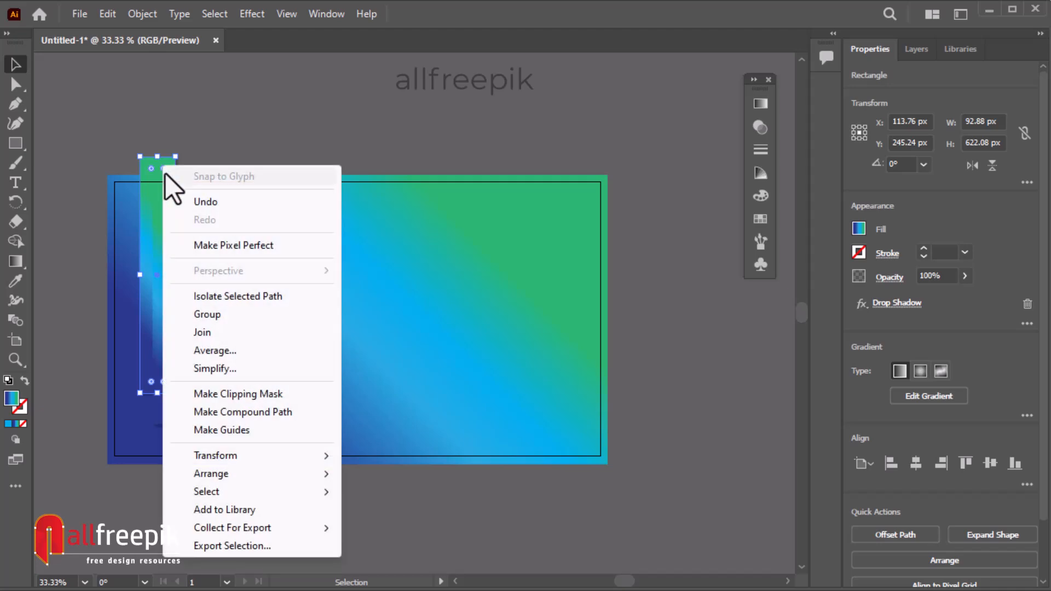
pyautogui.moveTo(271, 473)
pyautogui.click(386, 474)
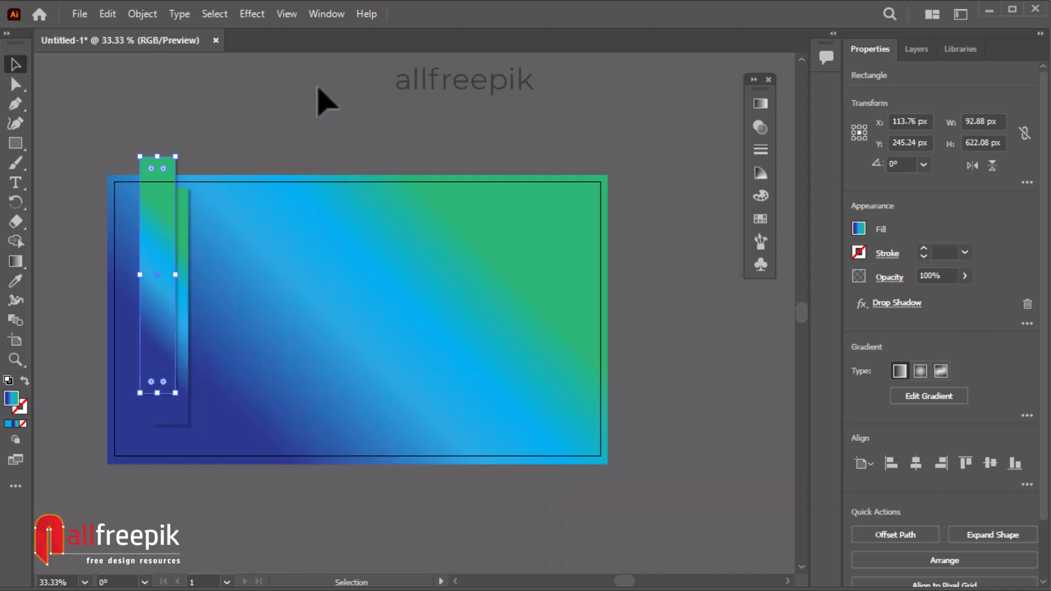
# Step: Select both overlapping bars and duplicate them higher and slightly to the right, extending above the artboard
pyautogui.click(318, 94)
pyautogui.click(176, 416)
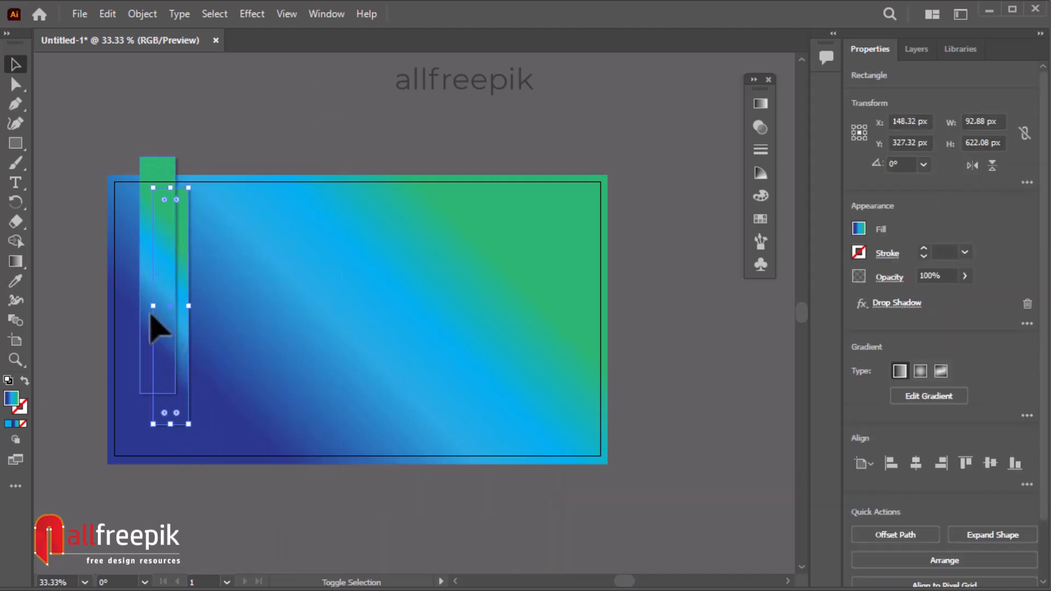
pyautogui.hotkey('ctrl', 'shift', 'a')
pyautogui.click(175, 164)
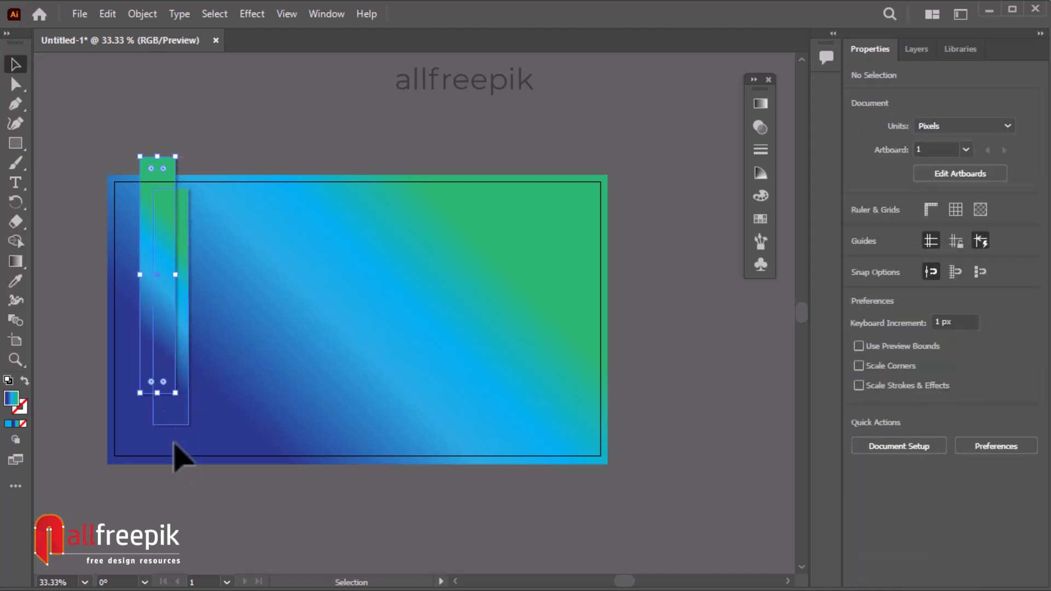
pyautogui.keyDown('shift'); pyautogui.click(178, 424); pyautogui.keyUp('shift')
pyautogui.moveTo(164, 361); pyautogui.dragTo(178, 301)
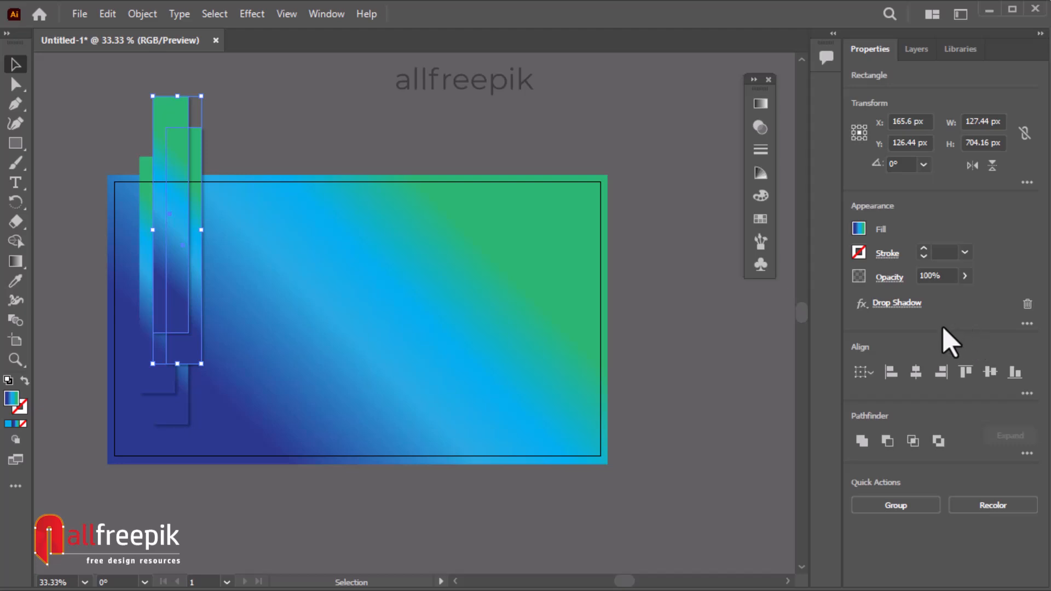
# Step: Reduce the opacity of the two duplicated bars to 54% and deselect them
pyautogui.click(965, 275)
pyautogui.moveTo(962, 295); pyautogui.dragTo(933, 295)
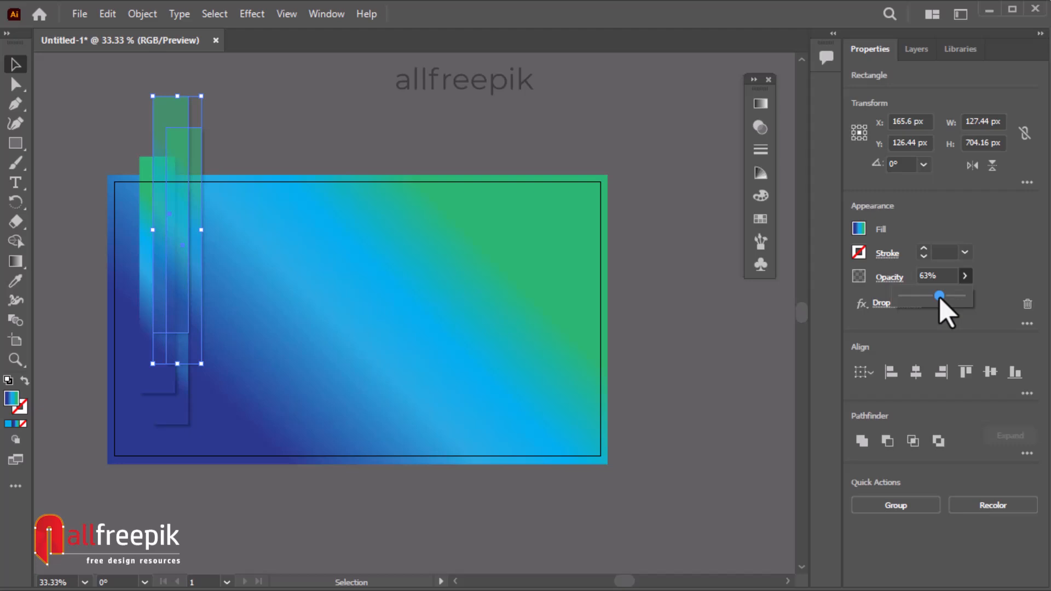
pyautogui.click(340, 133)
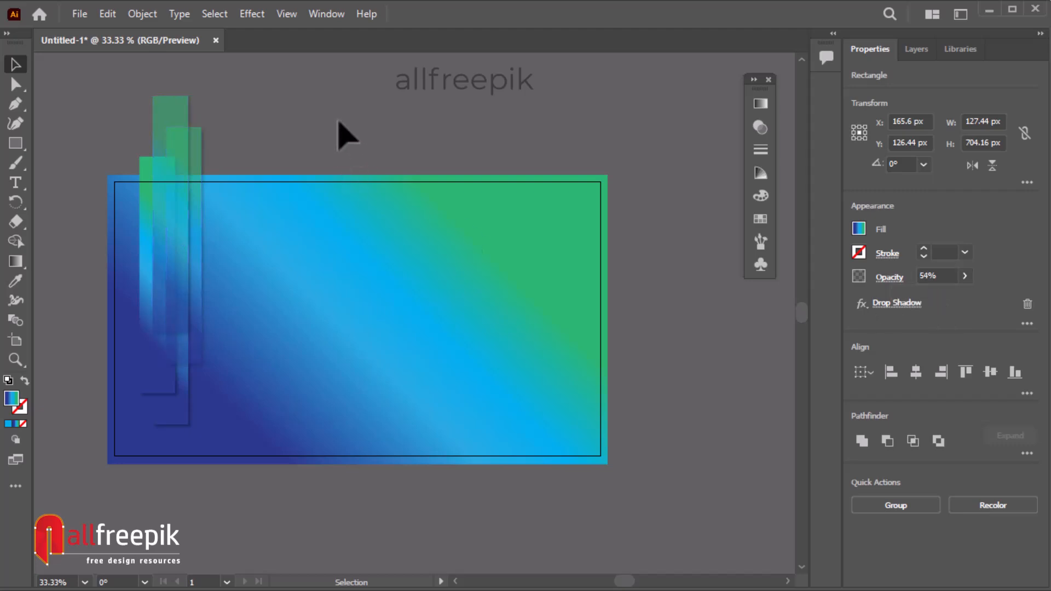
pyautogui.click(340, 133)
# Step: Duplicate the four bars, turn the copy 180°, scale it to about 93 by 495 px and place it across the artboard's lower edge
pyautogui.moveTo(119, 334); pyautogui.dragTo(176, 338)
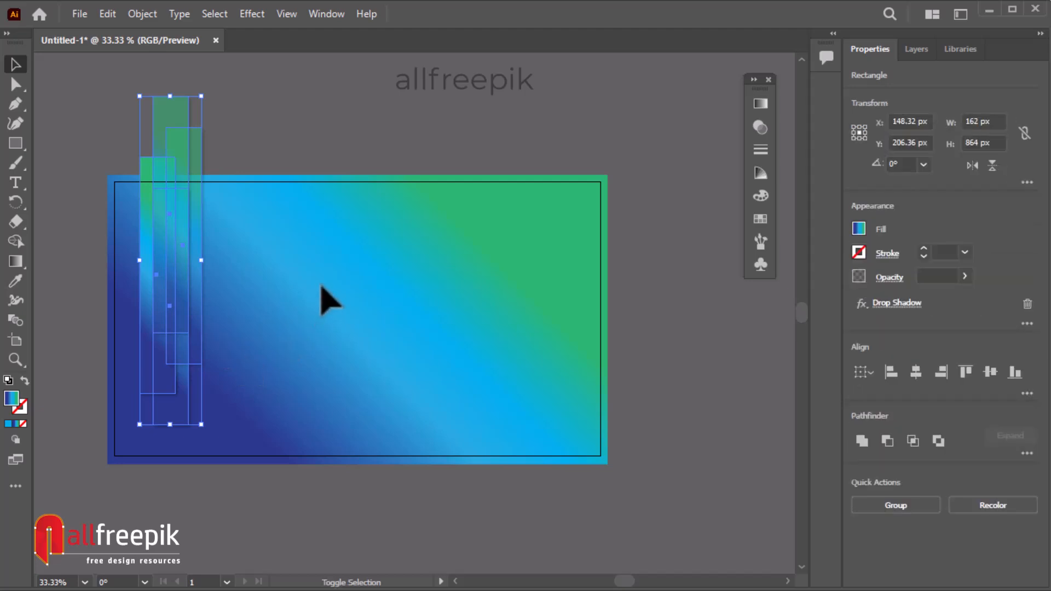
pyautogui.moveTo(182, 239); pyautogui.dragTo(242, 366)
pyautogui.moveTo(263, 225); pyautogui.dragTo(237, 342)
pyautogui.moveTo(221, 426); pyautogui.dragTo(229, 375)
pyautogui.moveTo(253, 511); pyautogui.dragTo(206, 275)
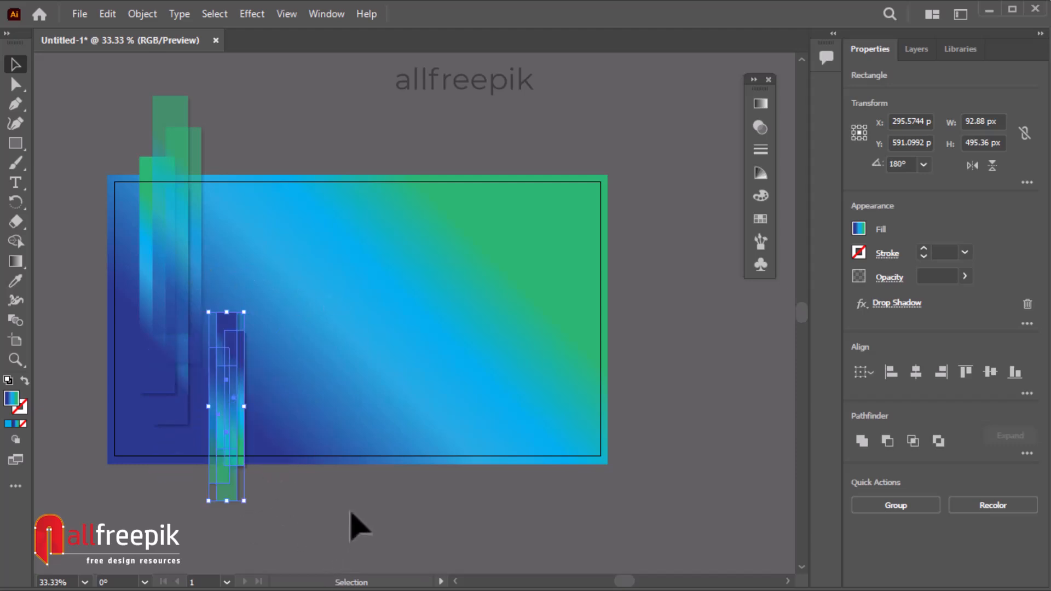
pyautogui.moveTo(232, 415); pyautogui.dragTo(232, 407)
# Step: Stretch the uppermost bar of the small cluster upward to make it taller
pyautogui.click(254, 441)
pyautogui.click(227, 309)
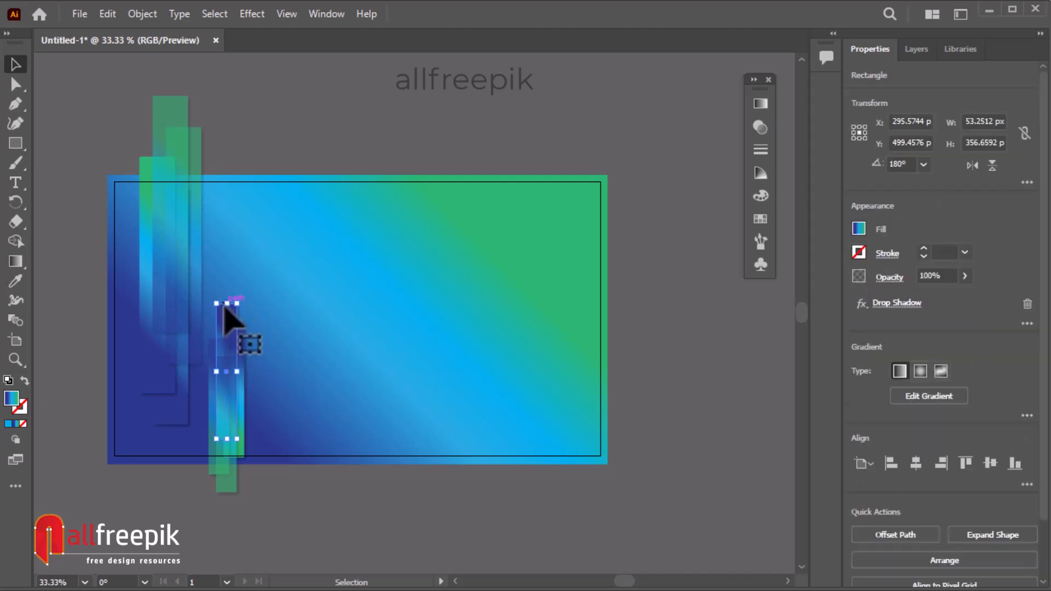
pyautogui.moveTo(234, 302); pyautogui.dragTo(240, 262)
pyautogui.click(323, 476)
# Step: Stretch the other three bars of the small cluster upward so their upper ends are staggered
pyautogui.hotkey('ctrl', 'space')
pyautogui.keyDown('ctrl'); pyautogui.click(278, 372); pyautogui.keyUp('ctrl')
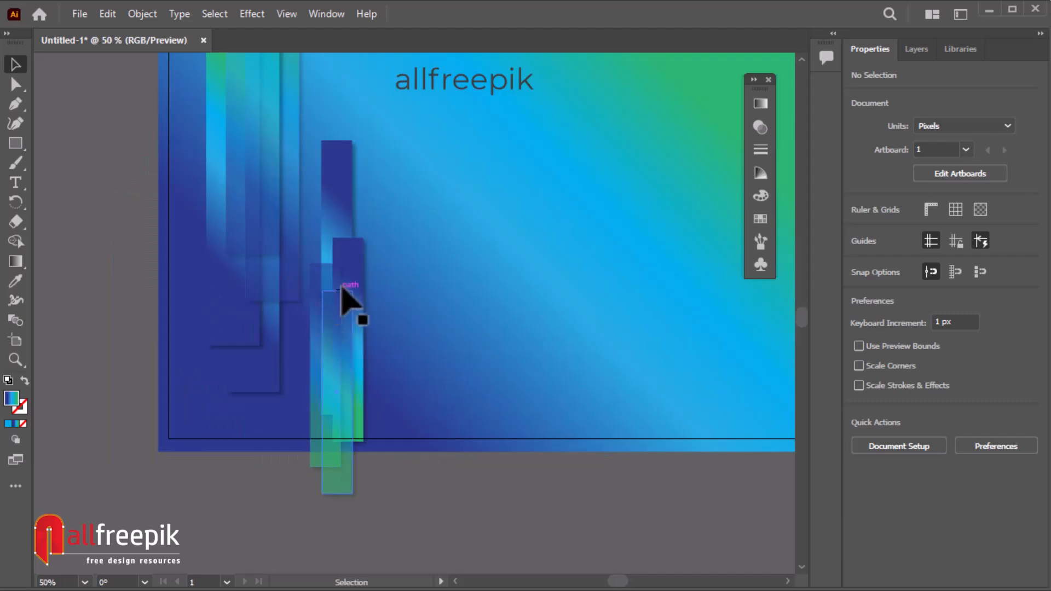
pyautogui.click(356, 257)
pyautogui.moveTo(359, 234); pyautogui.dragTo(382, 204)
pyautogui.click(422, 457)
pyautogui.moveTo(347, 298); pyautogui.dragTo(355, 223)
pyautogui.click(344, 296)
pyautogui.moveTo(337, 290); pyautogui.dragTo(348, 262)
pyautogui.click(399, 441)
pyautogui.keyDown('ctrl'); pyautogui.keyDown('alt'); pyautogui.click(420, 400); pyautogui.keyUp('alt'); pyautogui.keyUp('ctrl')
# Step: Select both bar clusters and duplicate them onto the artboard's right side
pyautogui.moveTo(443, 293); pyautogui.dragTo(393, 387)
pyautogui.moveTo(153, 200); pyautogui.dragTo(339, 360)
pyautogui.moveTo(320, 317); pyautogui.dragTo(664, 343)
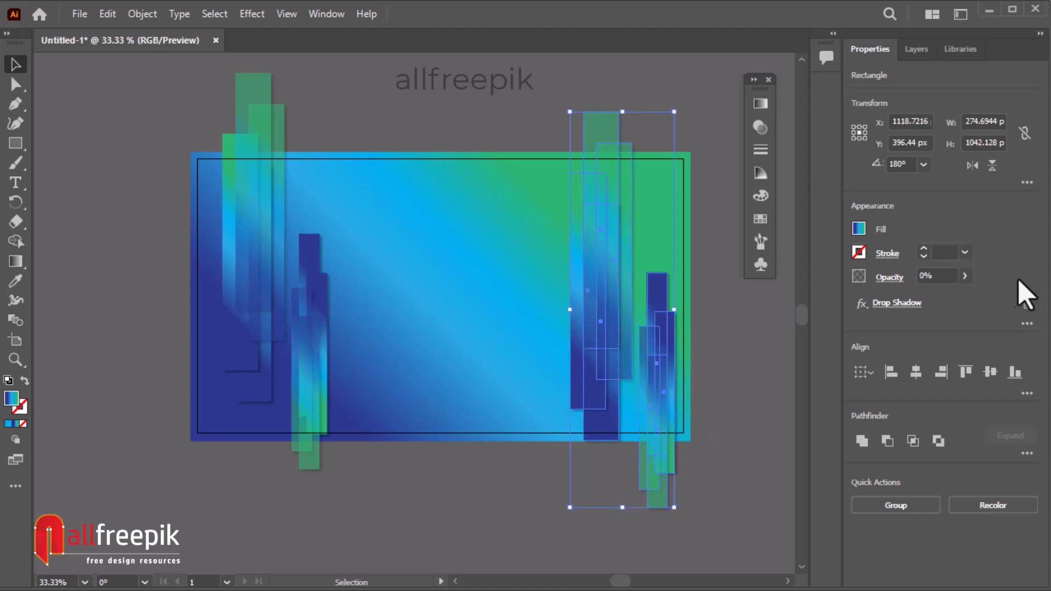
# Step: Rotate the duplicated bar clusters by 45° and deselect them
pyautogui.doubleClick(17, 202)
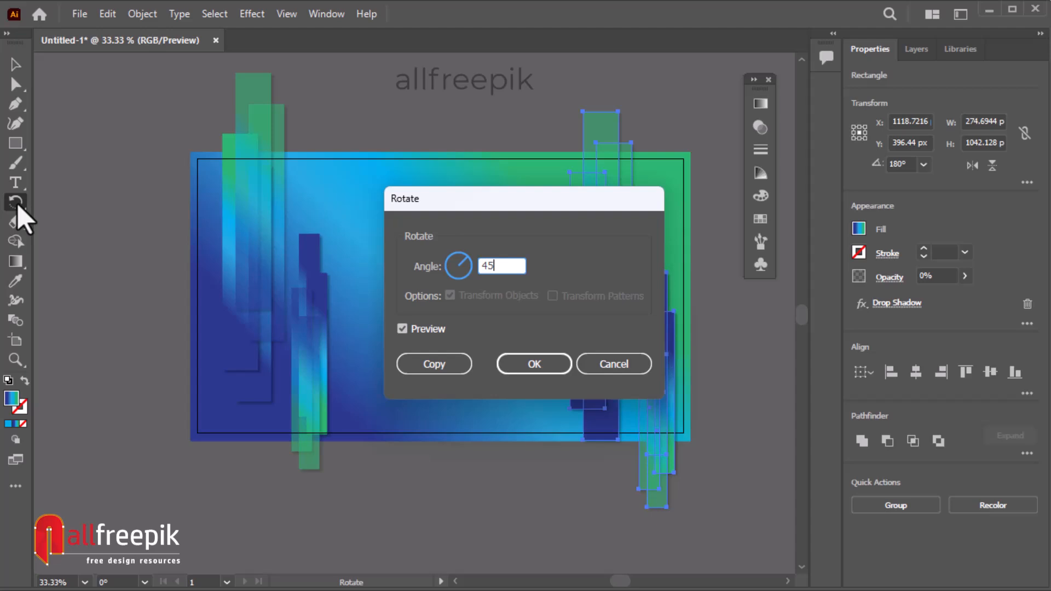
pyautogui.write('45')
pyautogui.press('Return')
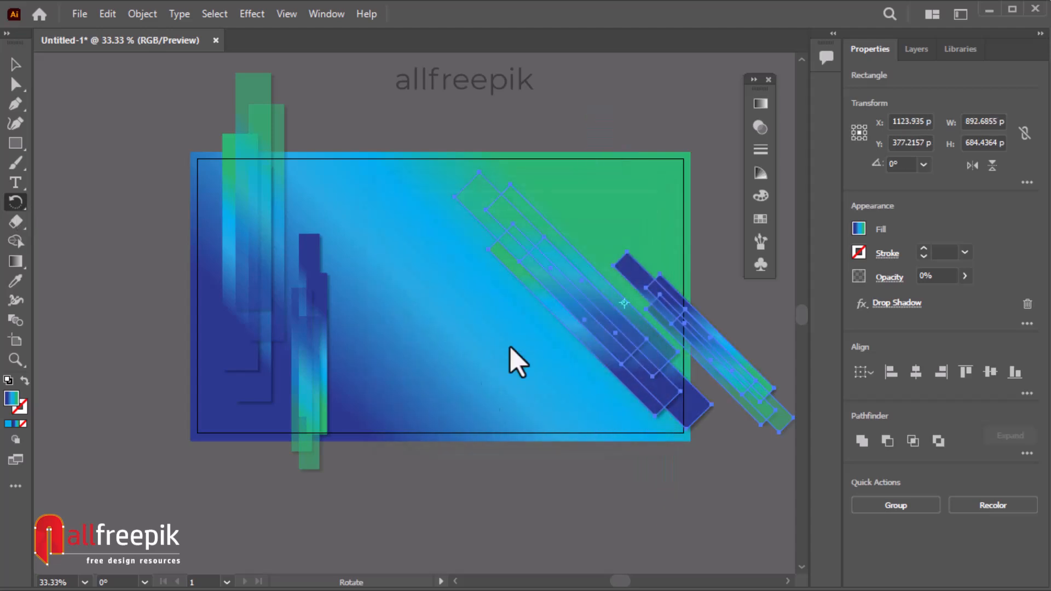
pyautogui.click(15, 64)
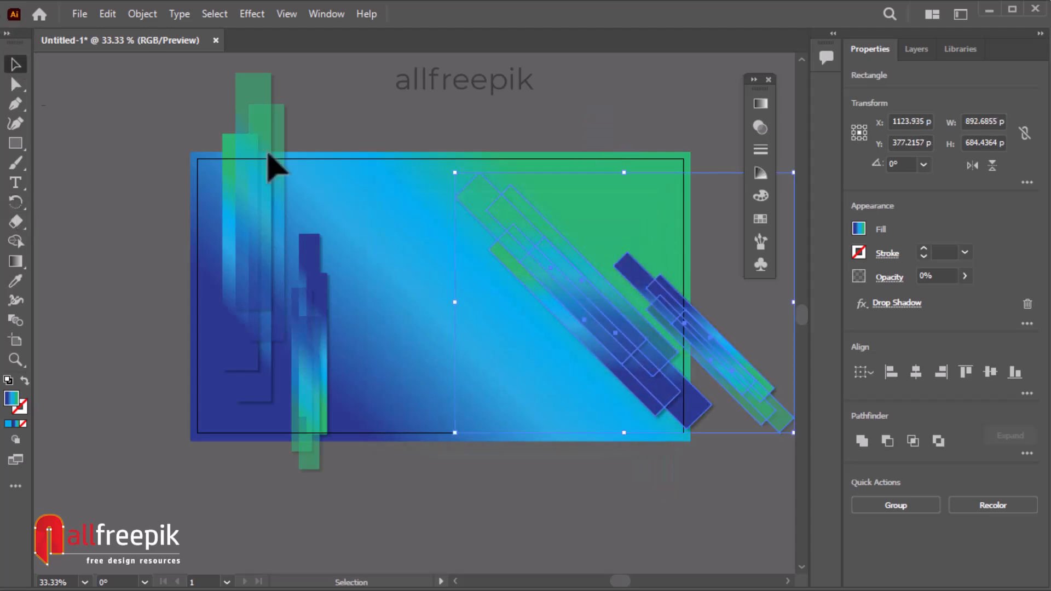
pyautogui.moveTo(627, 318); pyautogui.dragTo(542, 321)
pyautogui.click(697, 322)
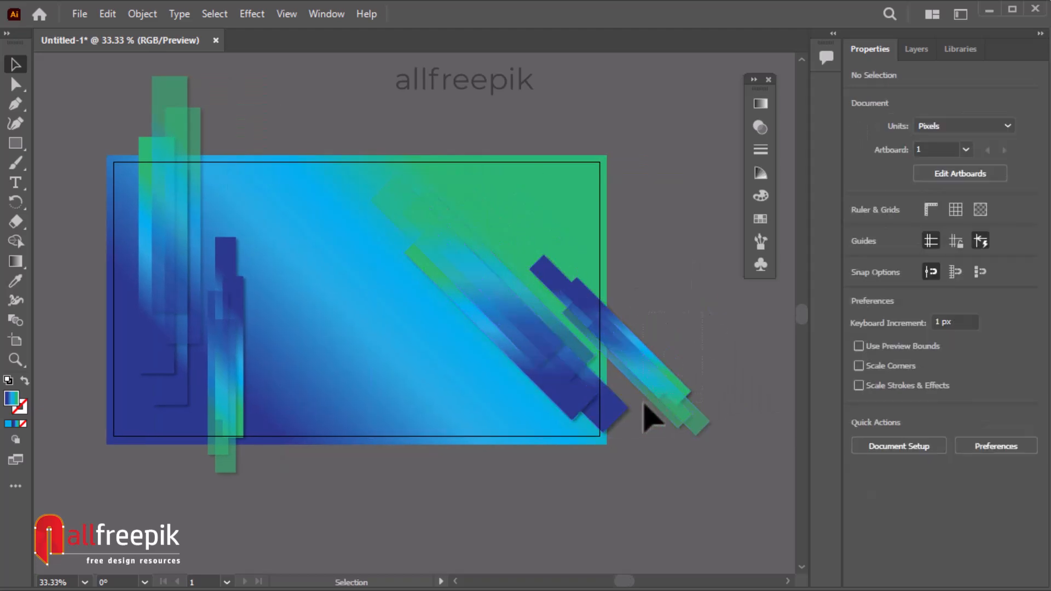
# Step: Duplicate the small diagonal cluster toward the artboard's upper-right corner and turn the copy 180°
pyautogui.moveTo(662, 399); pyautogui.dragTo(629, 271)
pyautogui.moveTo(692, 300); pyautogui.dragTo(602, 88)
pyautogui.click(730, 370)
# Step: Turn the lower small diagonal cluster 180° and shift it slightly to the right
pyautogui.moveTo(735, 353); pyautogui.dragTo(657, 456)
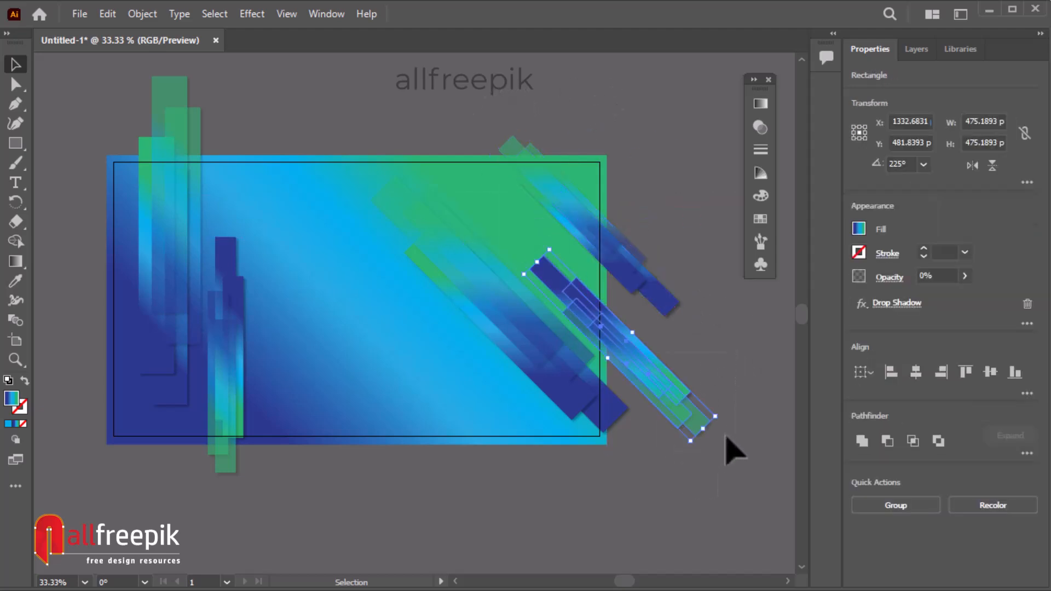
pyautogui.moveTo(722, 420); pyautogui.dragTo(512, 217)
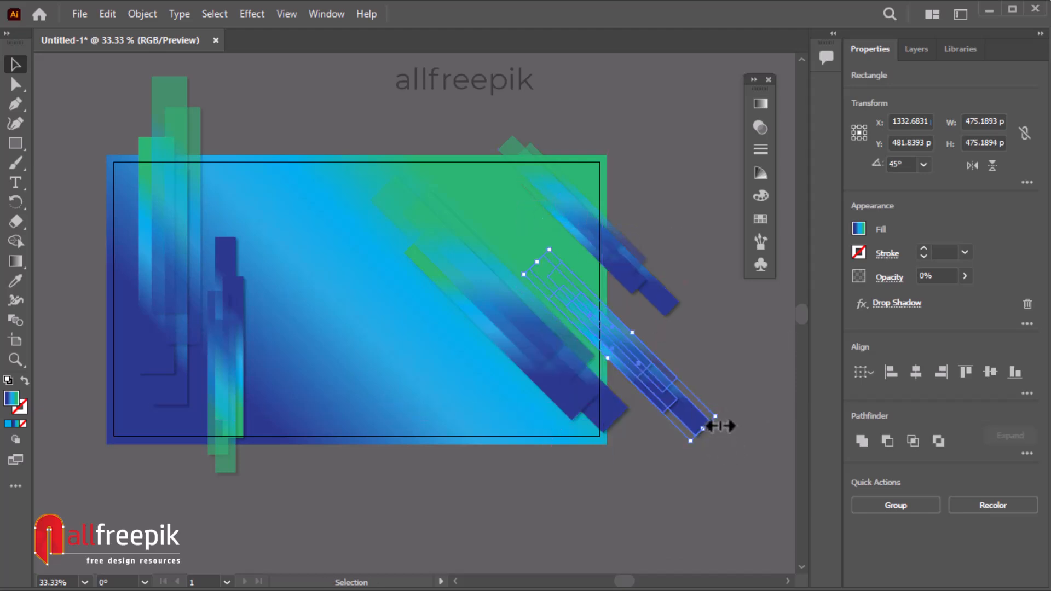
pyautogui.moveTo(680, 403); pyautogui.dragTo(690, 402)
pyautogui.click(731, 532)
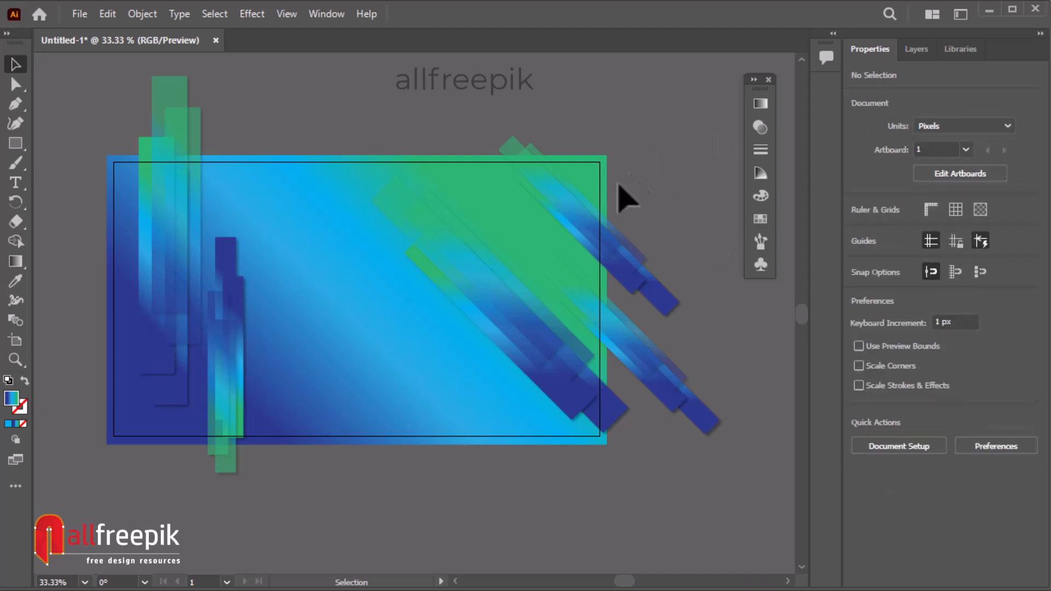
# Step: Enlarge the diagonal cluster at the artboard's upper-right corner and move it down and to the right
pyautogui.click(499, 153)
pyautogui.moveTo(508, 145); pyautogui.dragTo(457, 121)
pyautogui.moveTo(566, 201); pyautogui.dragTo(589, 241)
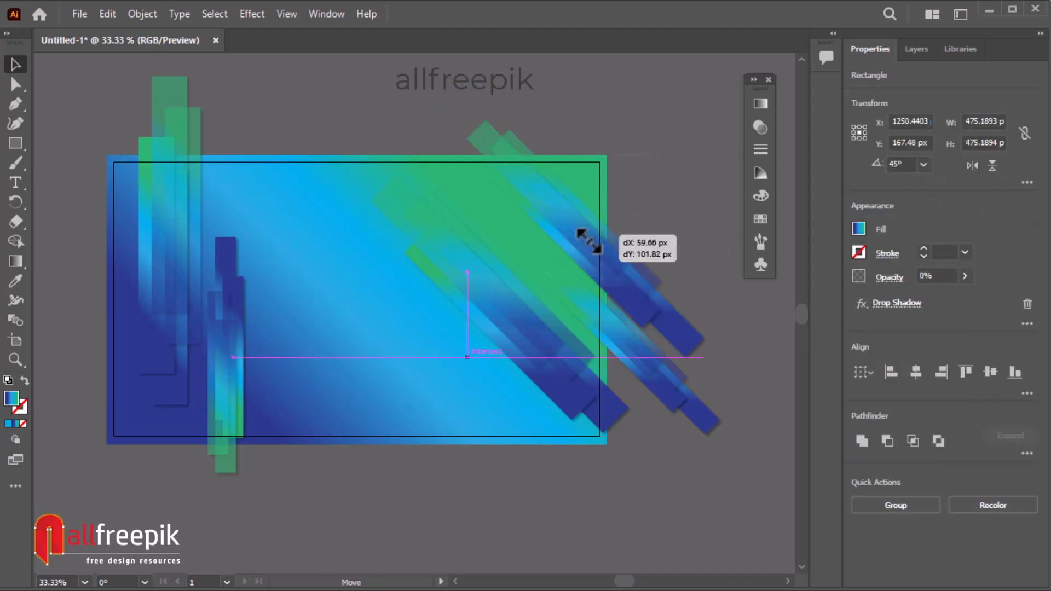
# Step: Rotate the two vertical bar clusters near the artboard's left edge by 45° and deselect them
pyautogui.click(643, 121)
pyautogui.press('space')
pyautogui.moveTo(352, 120); pyautogui.dragTo(403, 104)
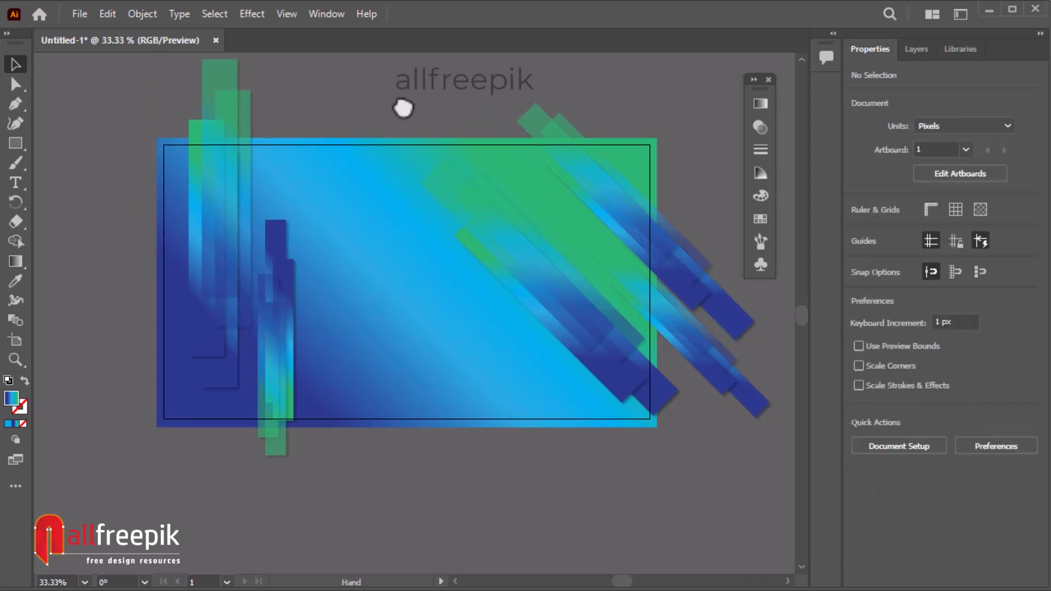
pyautogui.moveTo(351, 150); pyautogui.dragTo(104, 429)
pyautogui.click(16, 203)
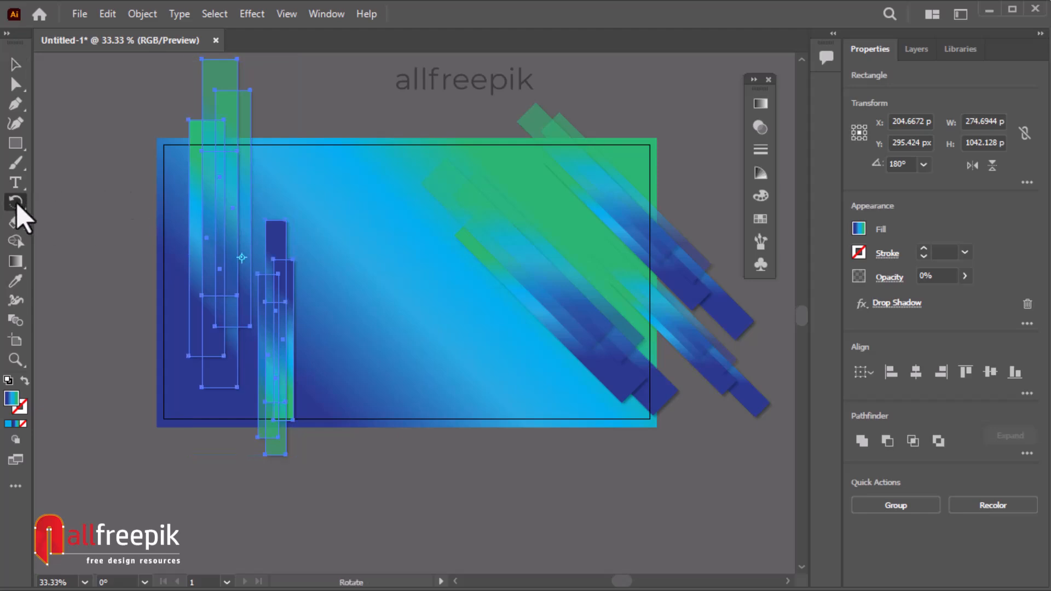
pyautogui.doubleClick(17, 203)
pyautogui.click(533, 365)
pyautogui.click(15, 65)
pyautogui.click(243, 93)
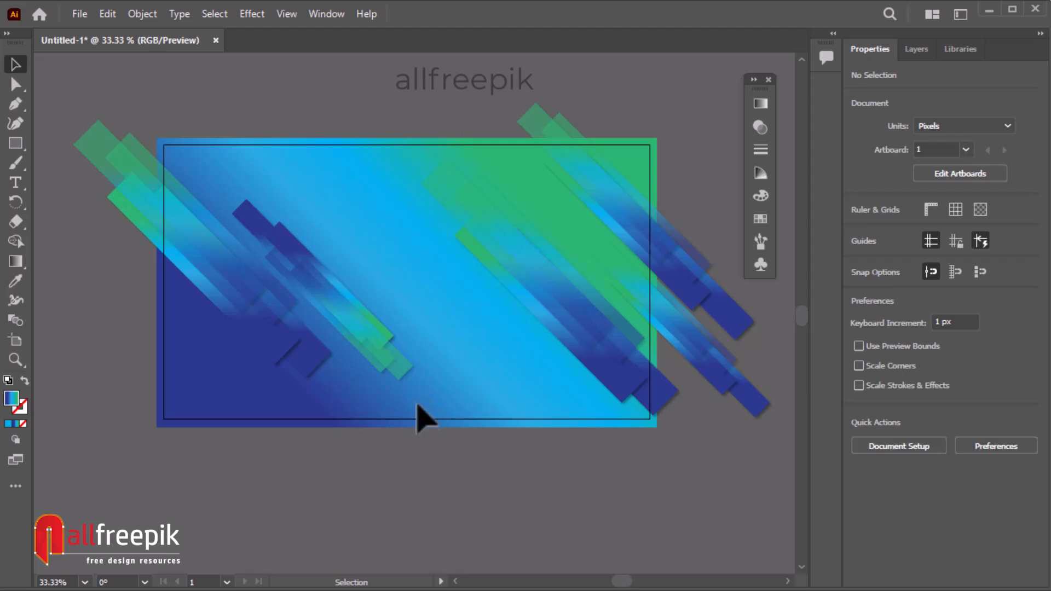
# Step: Remove the green stop from the gradient of the lowest bar in the small left cluster
pyautogui.moveTo(352, 319); pyautogui.dragTo(348, 275)
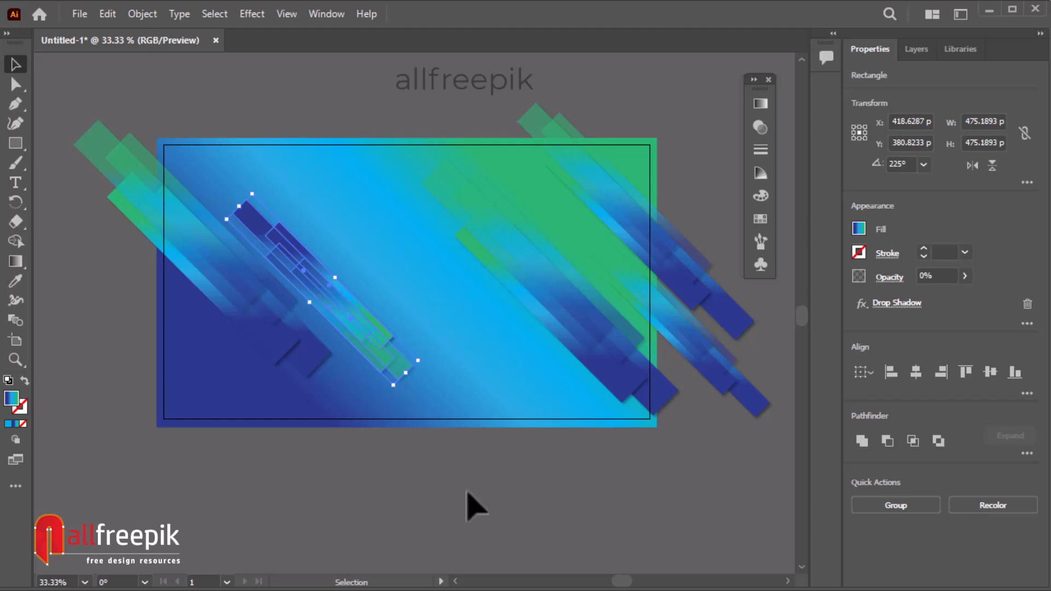
pyautogui.click(467, 496)
pyautogui.click(16, 84)
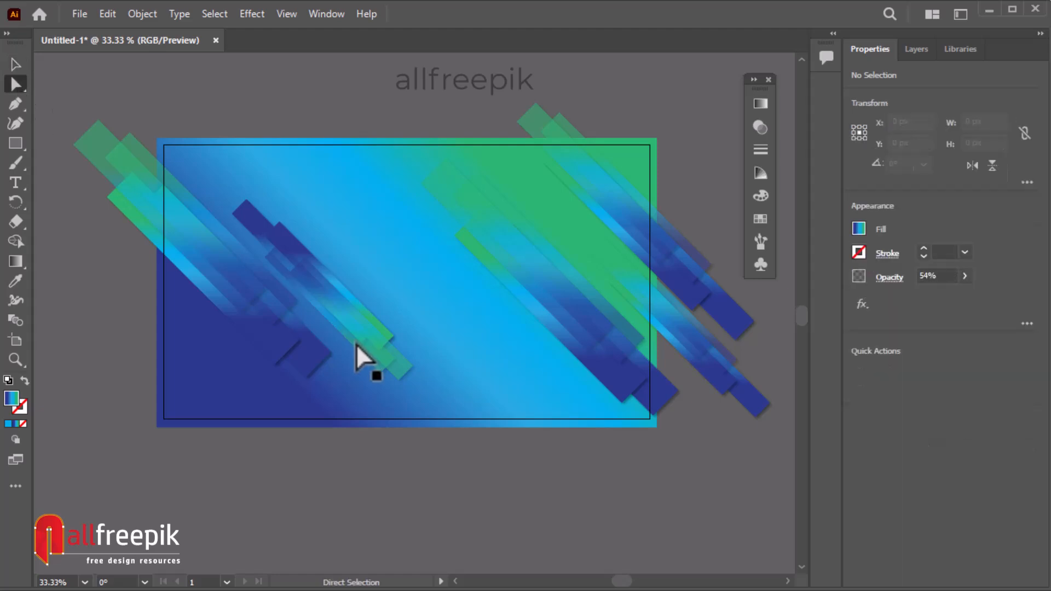
pyautogui.click(400, 367)
pyautogui.click(955, 405)
pyautogui.click(967, 353)
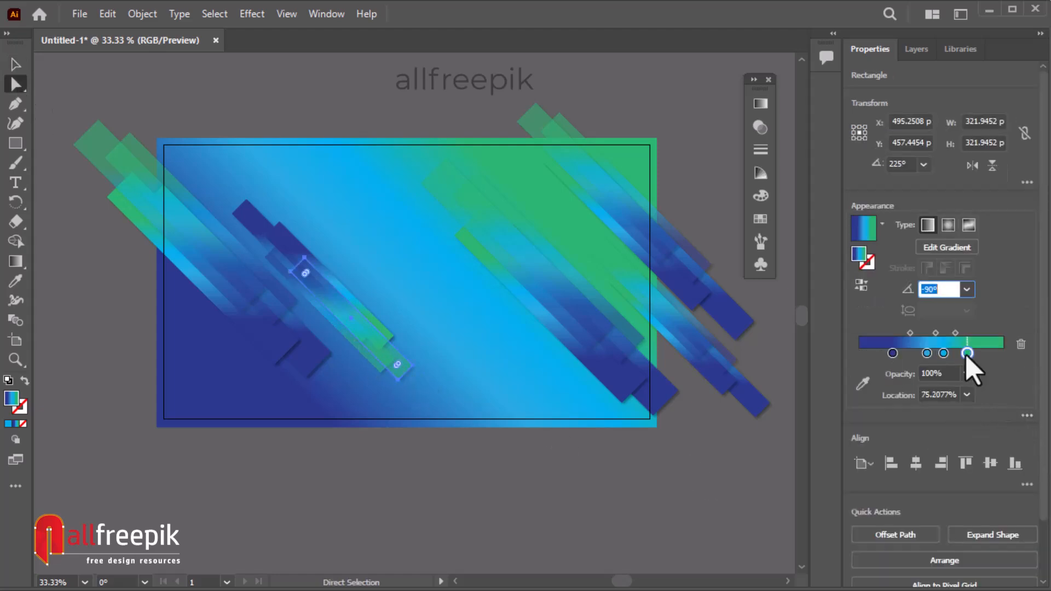
pyautogui.moveTo(967, 354); pyautogui.dragTo(946, 453)
pyautogui.click(468, 412)
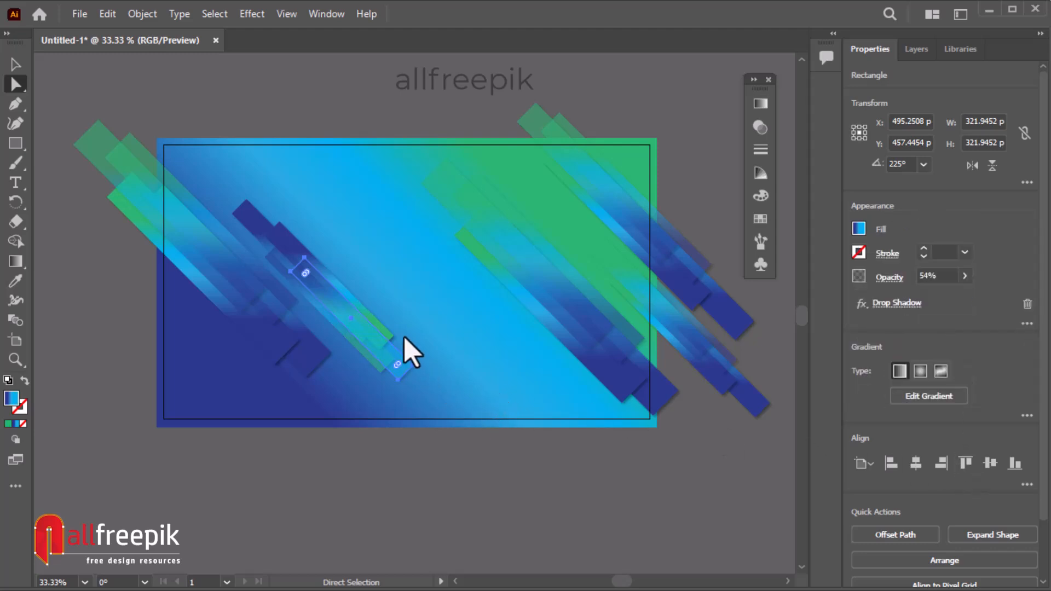
# Step: Remove the green stop from the gradient of the small left cluster's upper-right opaque bar and deselect it
pyautogui.click(390, 335)
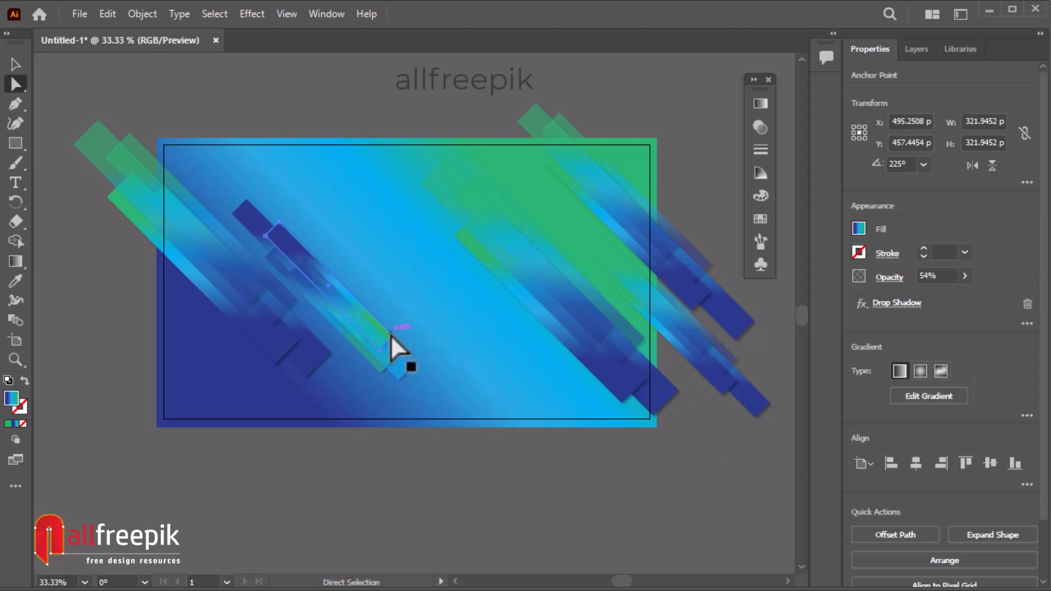
pyautogui.click(937, 402)
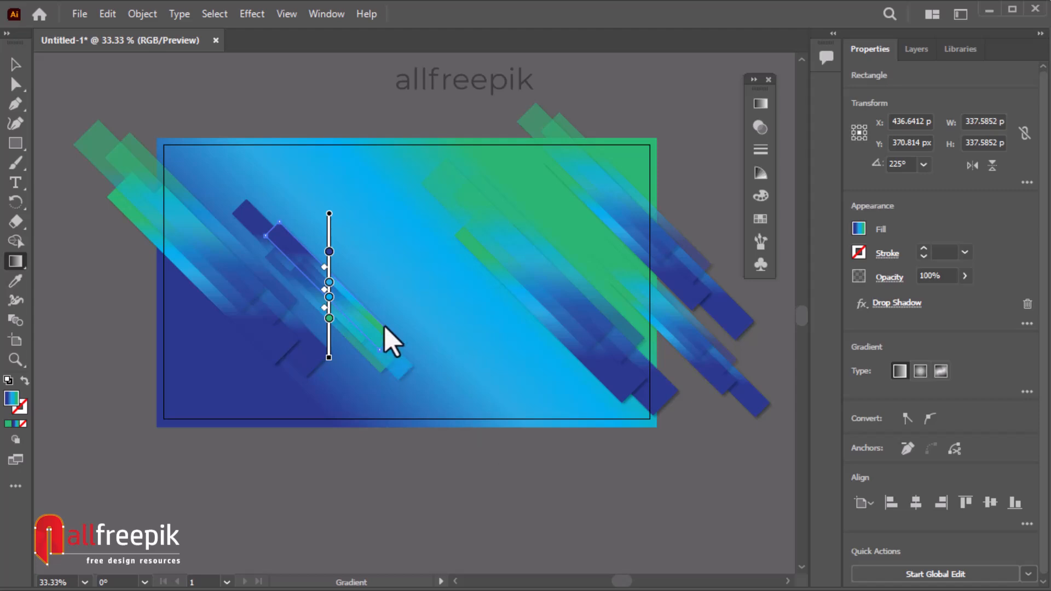
pyautogui.click(16, 83)
pyautogui.click(212, 94)
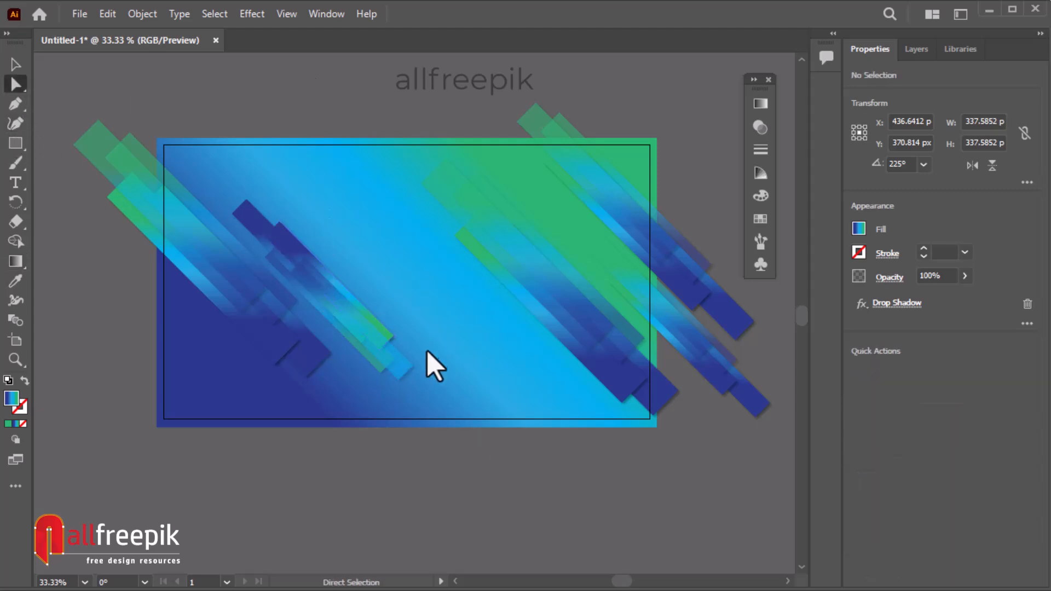
pyautogui.click(392, 334)
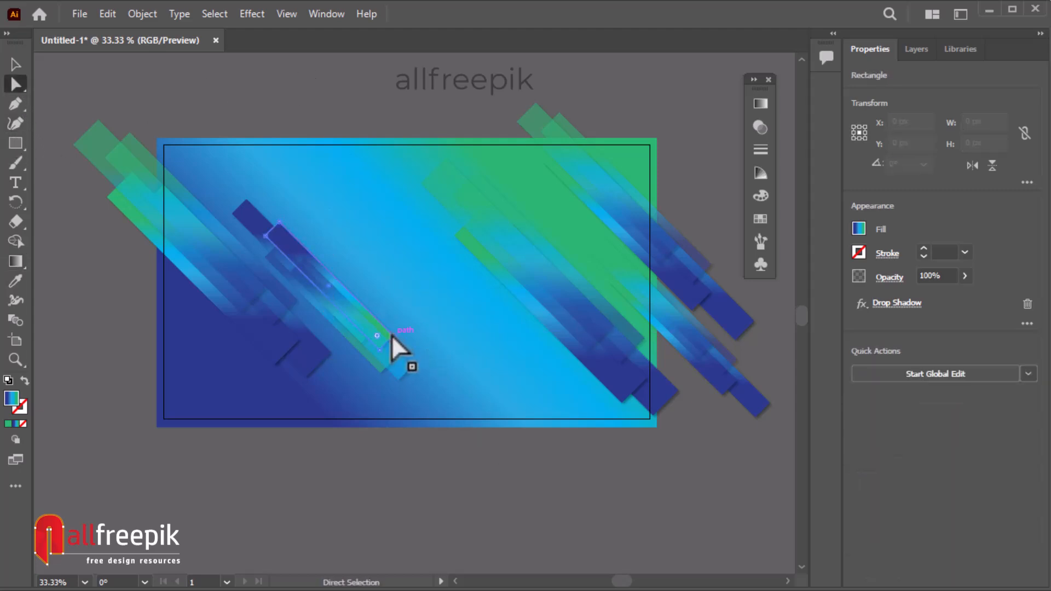
pyautogui.click(1025, 414)
pyautogui.moveTo(968, 355); pyautogui.dragTo(963, 439)
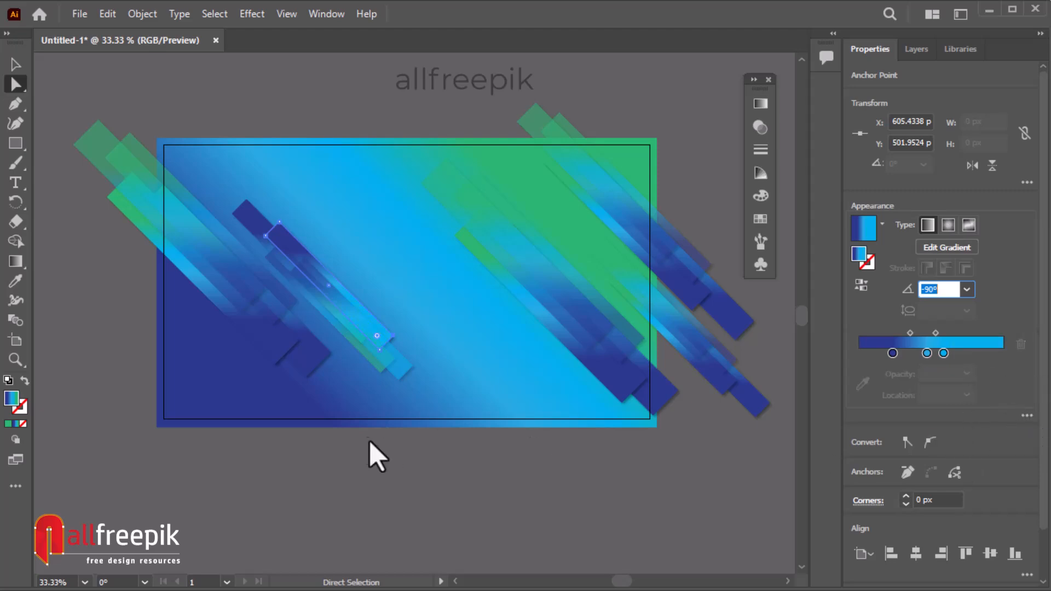
pyautogui.click(477, 460)
# Step: Remove the green stop from the gradient of the small left cluster's remaining green-ended bar
pyautogui.click(378, 370)
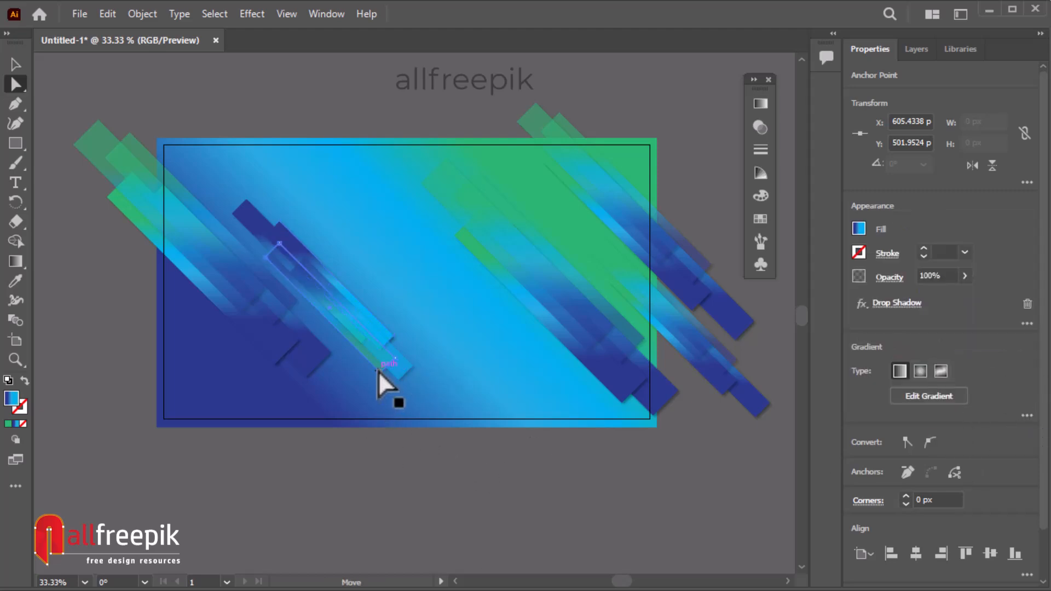
pyautogui.click(424, 475)
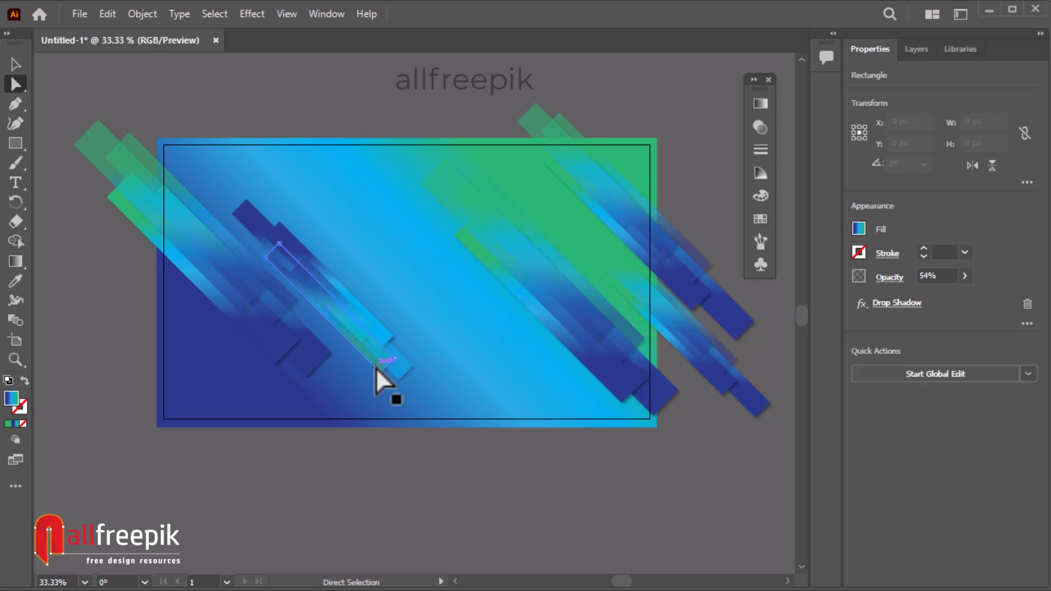
pyautogui.click(376, 368)
pyautogui.click(951, 384)
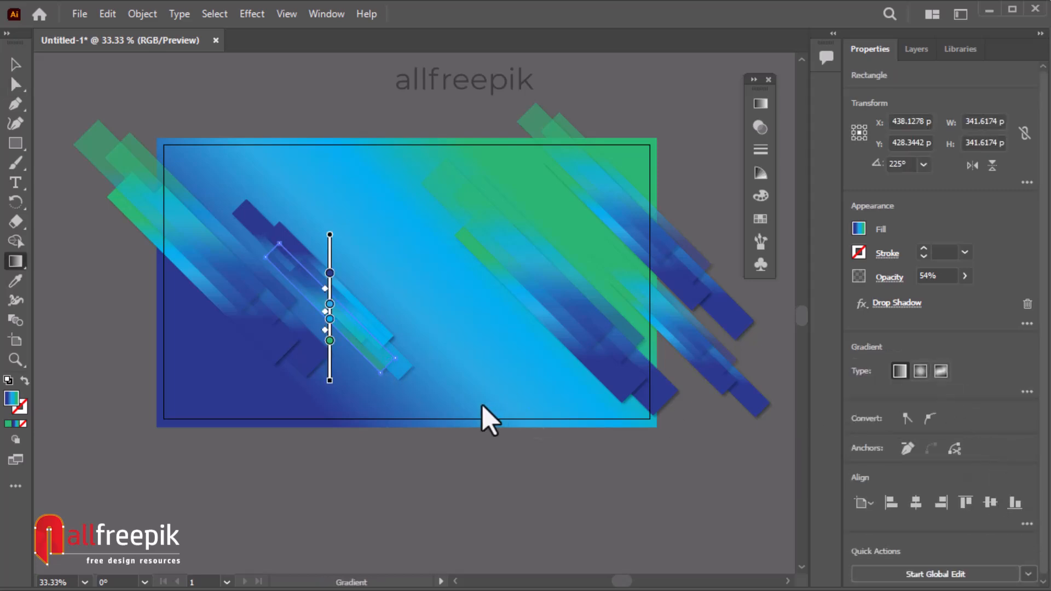
pyautogui.moveTo(329, 341); pyautogui.dragTo(441, 497)
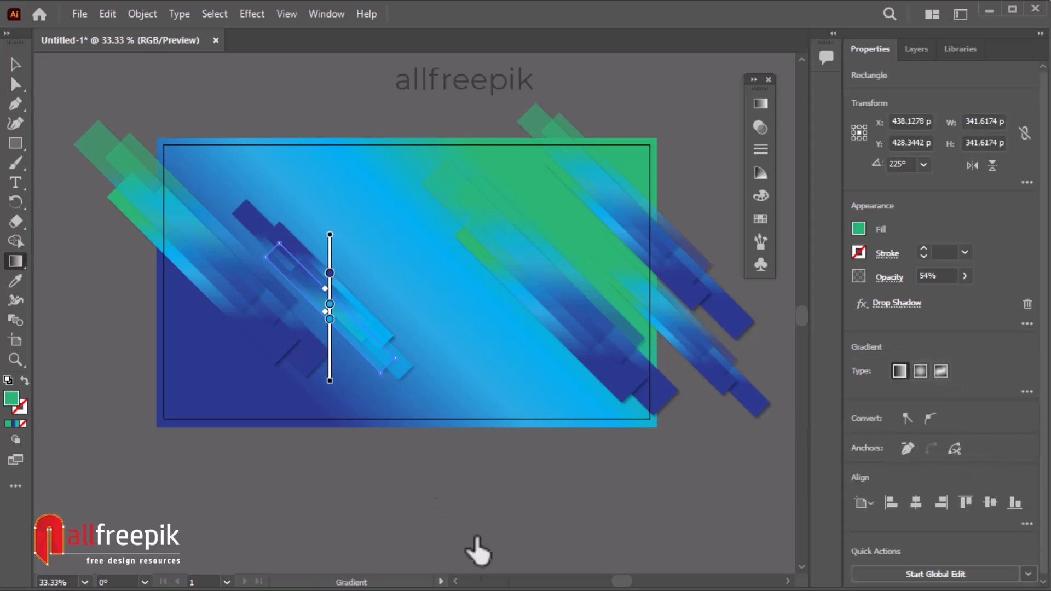
# Step: Remove the green stop from the gradient of the topmost bar in the large left cluster
pyautogui.click(16, 84)
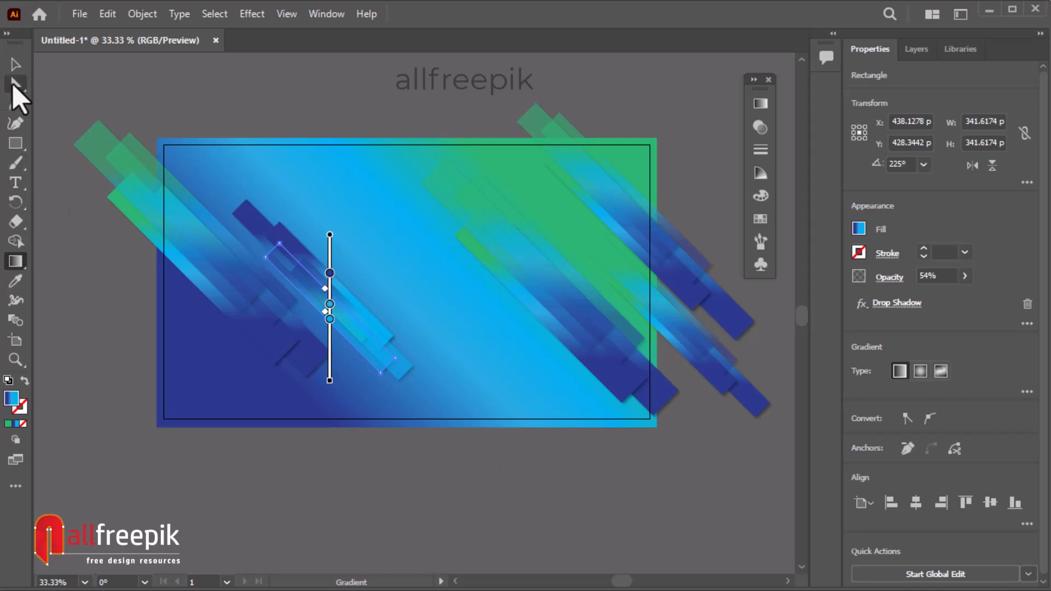
pyautogui.click(146, 178)
pyautogui.click(16, 261)
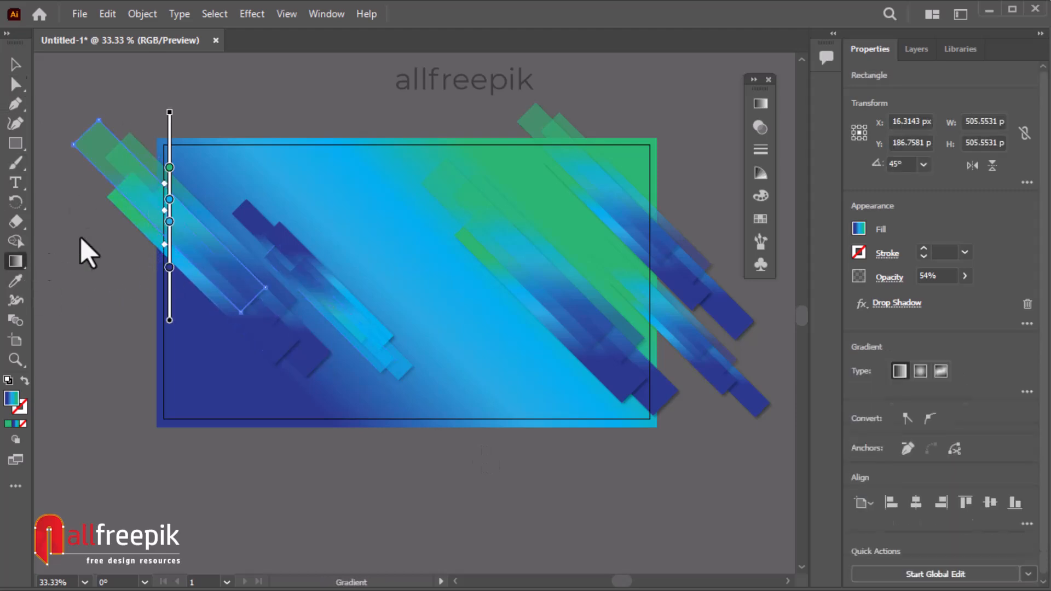
# Step: Remove the green stop from the gradient of the second semi-transparent bar in the large left cluster
pyautogui.click(15, 83)
pyautogui.click(110, 94)
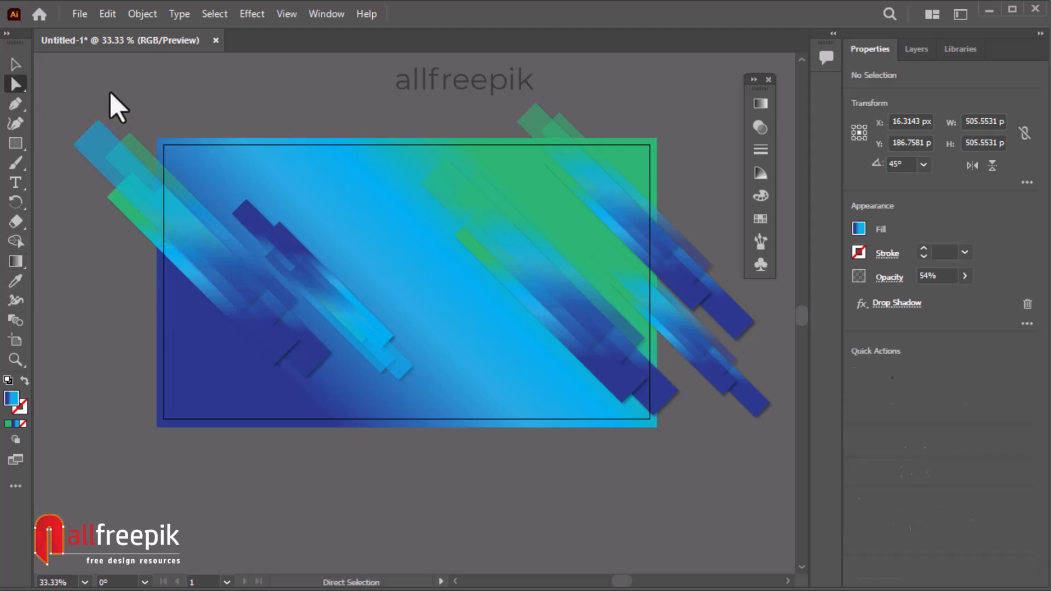
pyautogui.click(150, 162)
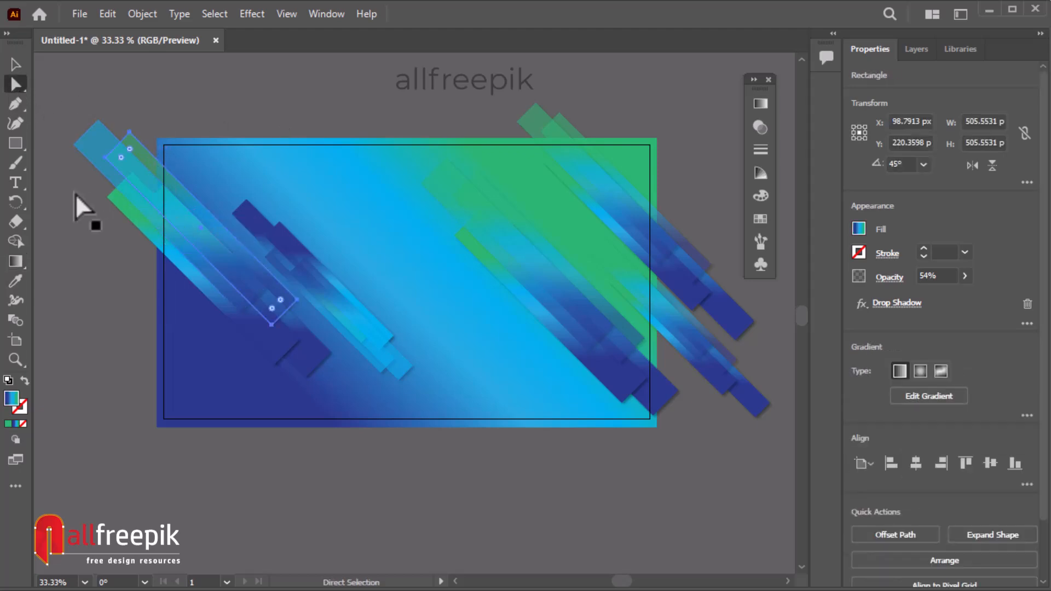
pyautogui.click(15, 261)
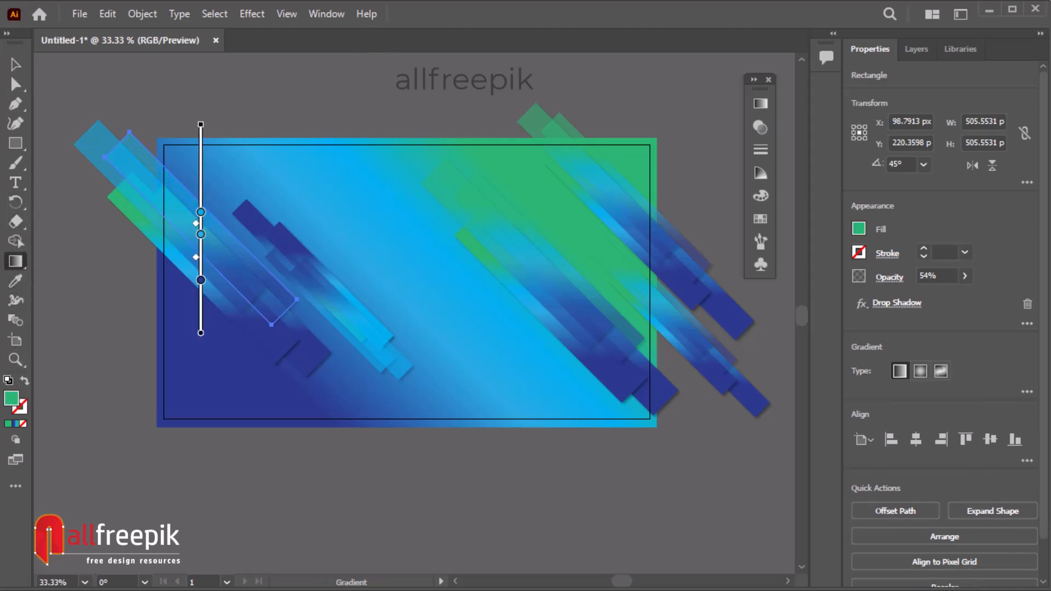
# Step: Remove the green stop from the gradient of the large left cluster's lower opaque bar and deselect it
pyautogui.click(15, 84)
pyautogui.click(161, 244)
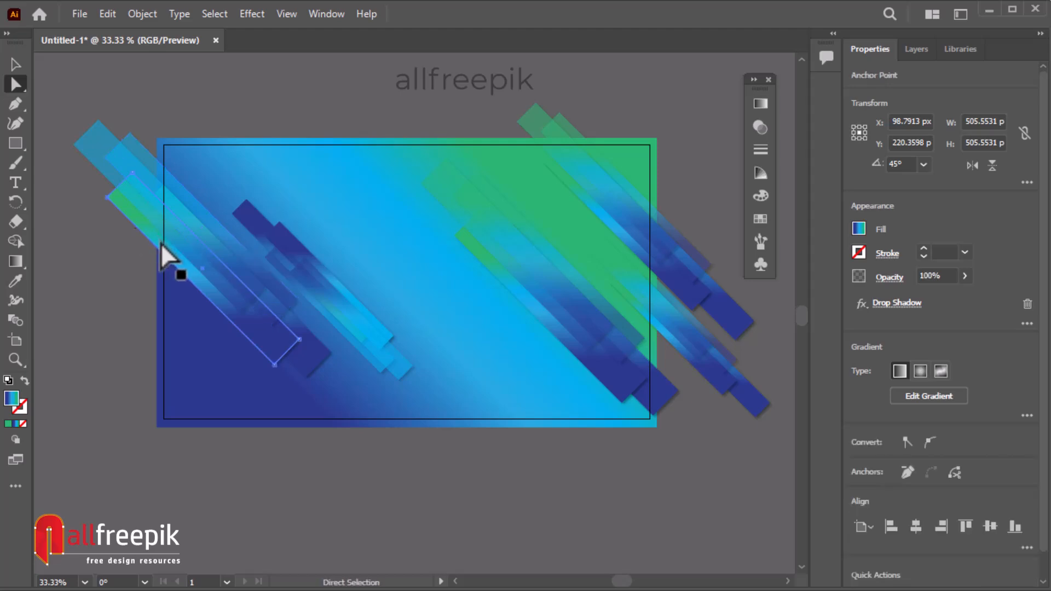
pyautogui.click(15, 261)
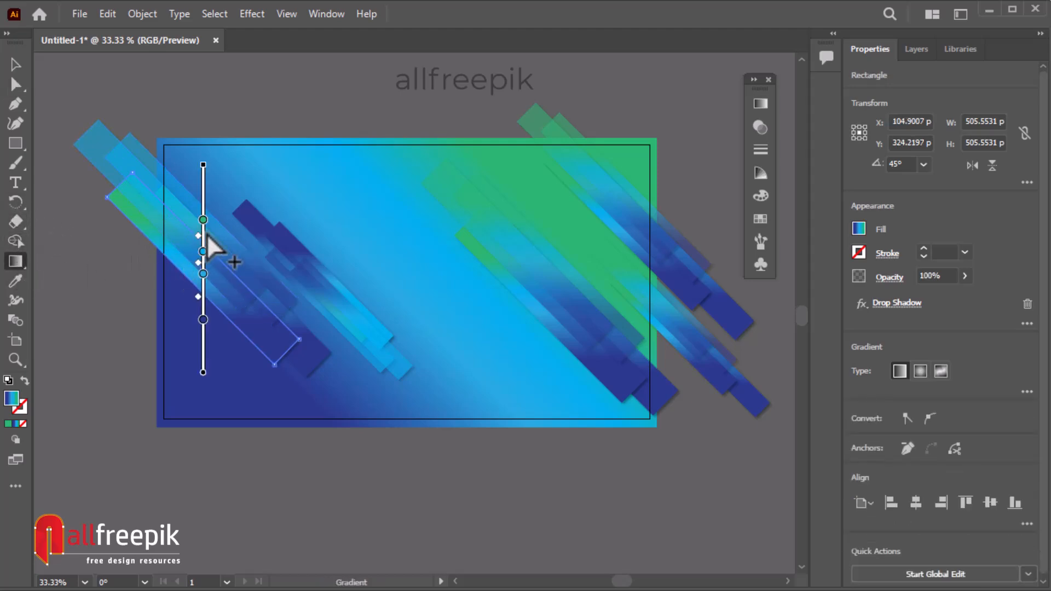
pyautogui.moveTo(203, 220); pyautogui.dragTo(48, 123)
pyautogui.click(16, 85)
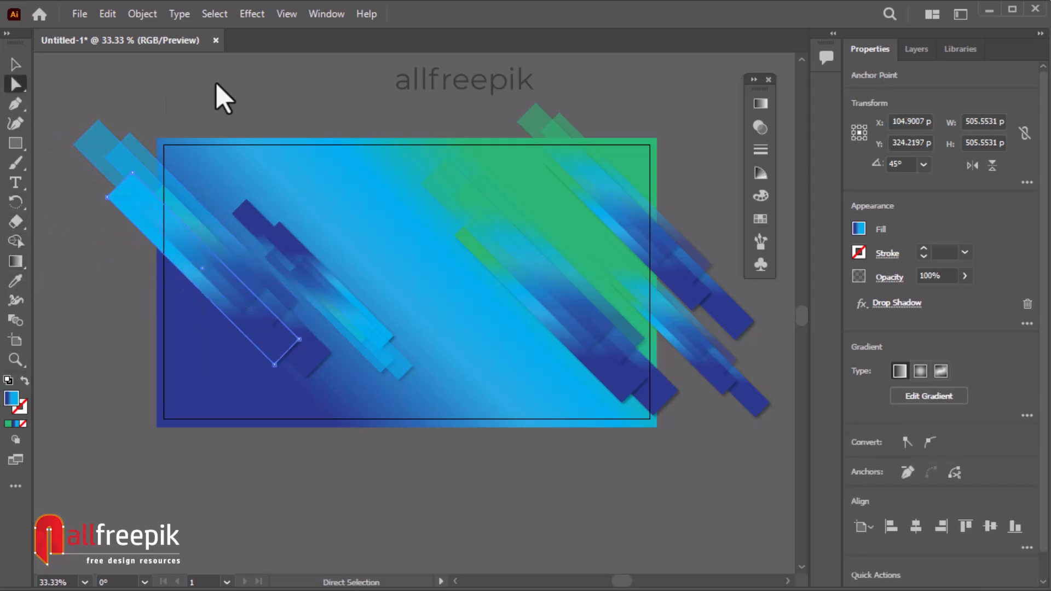
pyautogui.click(216, 86)
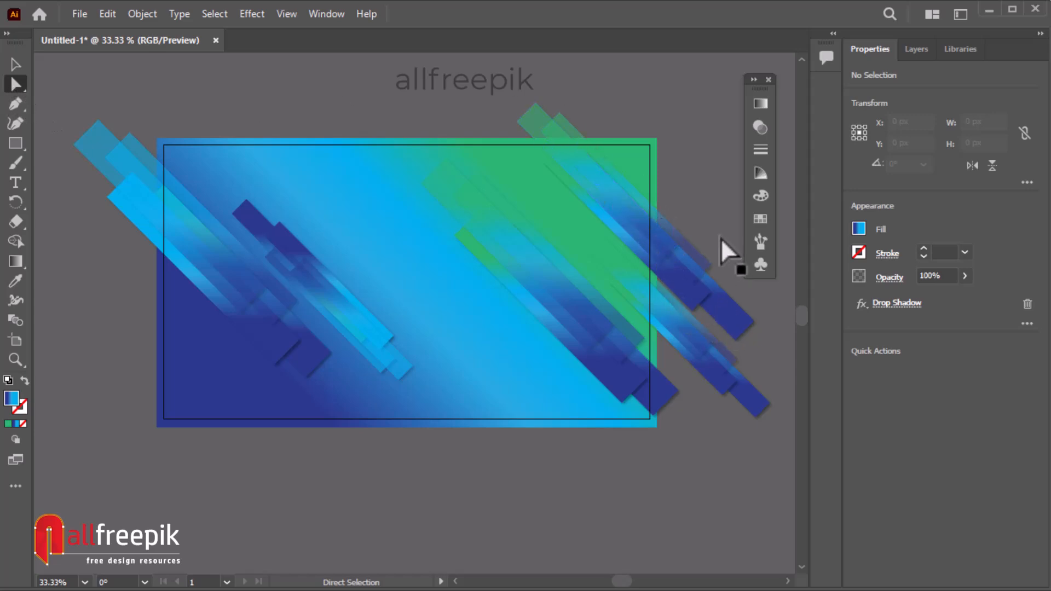
pyautogui.click(662, 239)
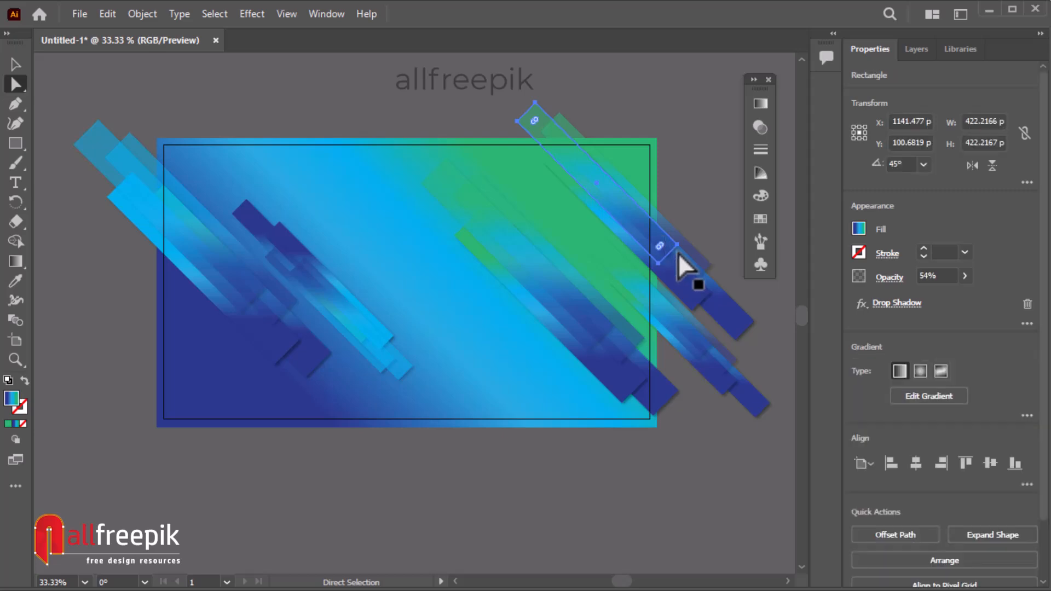
pyautogui.keyDown('shift'); pyautogui.click(705, 263); pyautogui.keyUp('shift')
pyautogui.keyDown('shift'); pyautogui.click(694, 301); pyautogui.keyUp('shift')
pyautogui.keyDown('shift'); pyautogui.click(732, 317); pyautogui.keyUp('shift')
pyautogui.click(634, 497)
# Step: Try to remove the dark blue stop from the gradient of the upper-right cluster's lowest-reaching bar
pyautogui.click(731, 328)
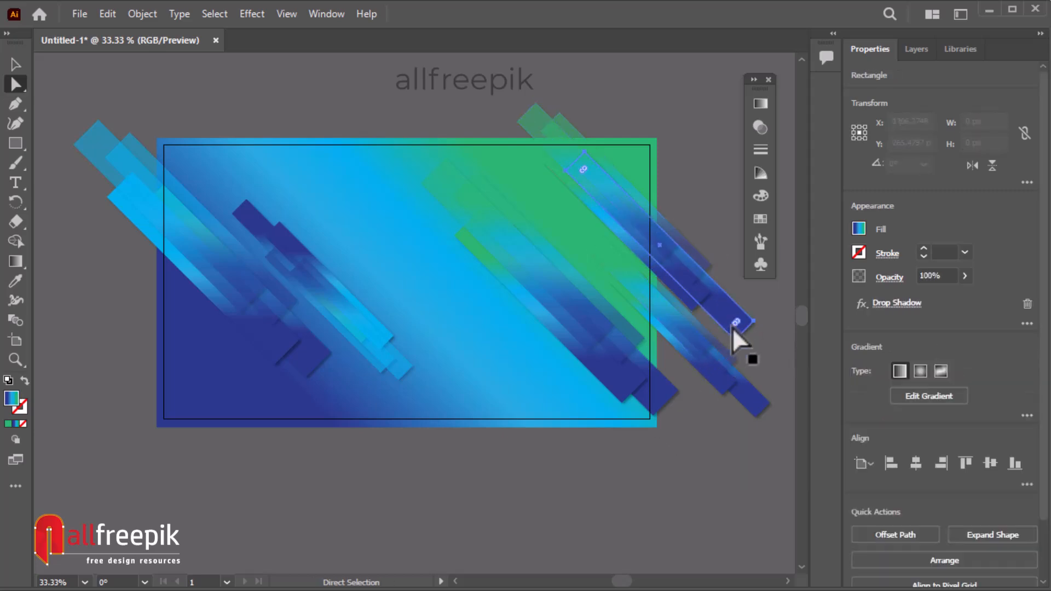
pyautogui.click(18, 268)
pyautogui.click(659, 296)
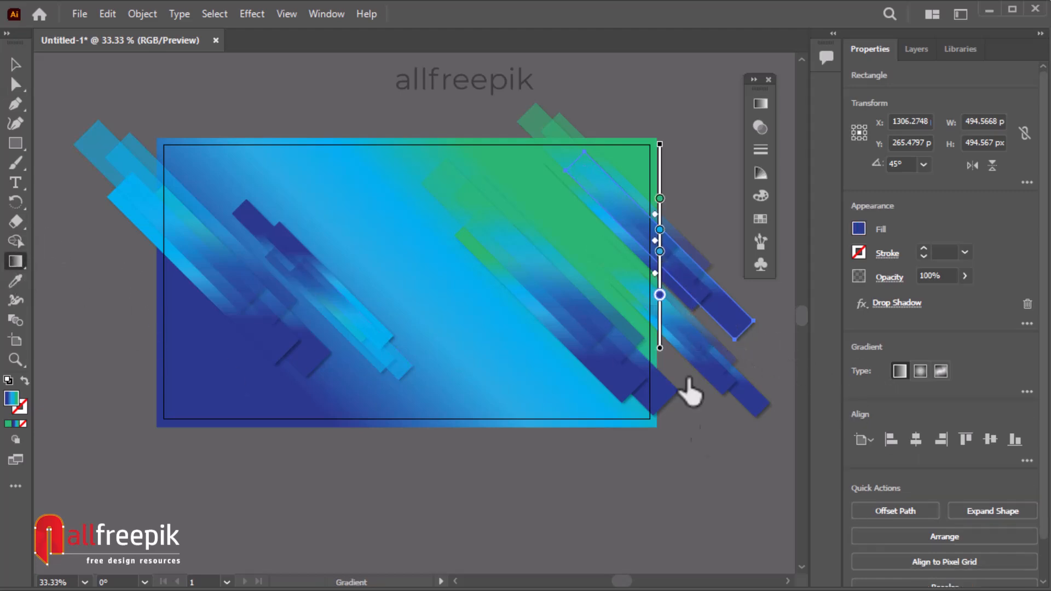
pyautogui.press('Delete')
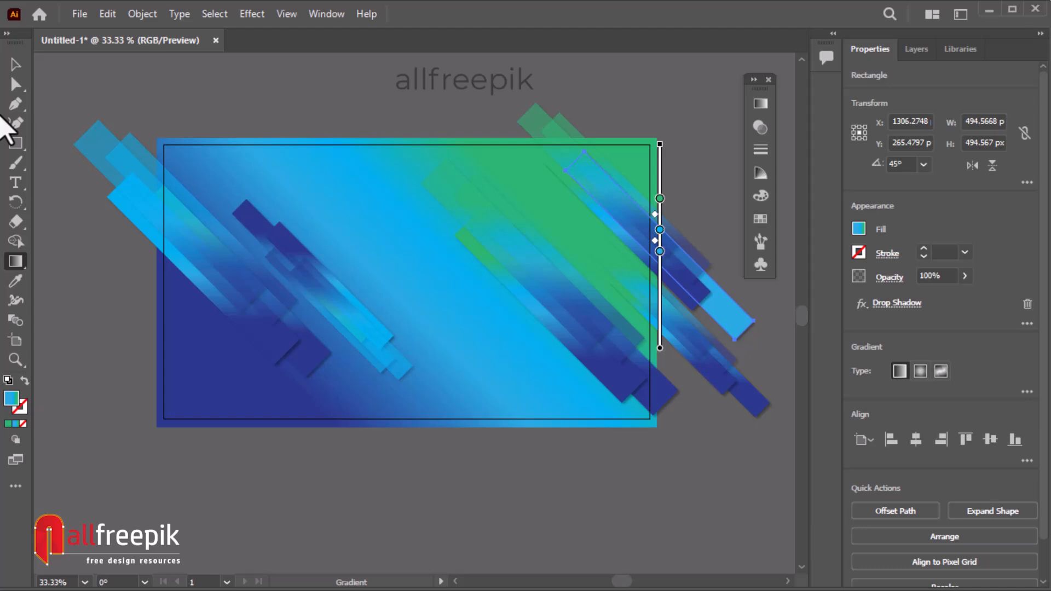
pyautogui.click(16, 64)
pyautogui.click(648, 99)
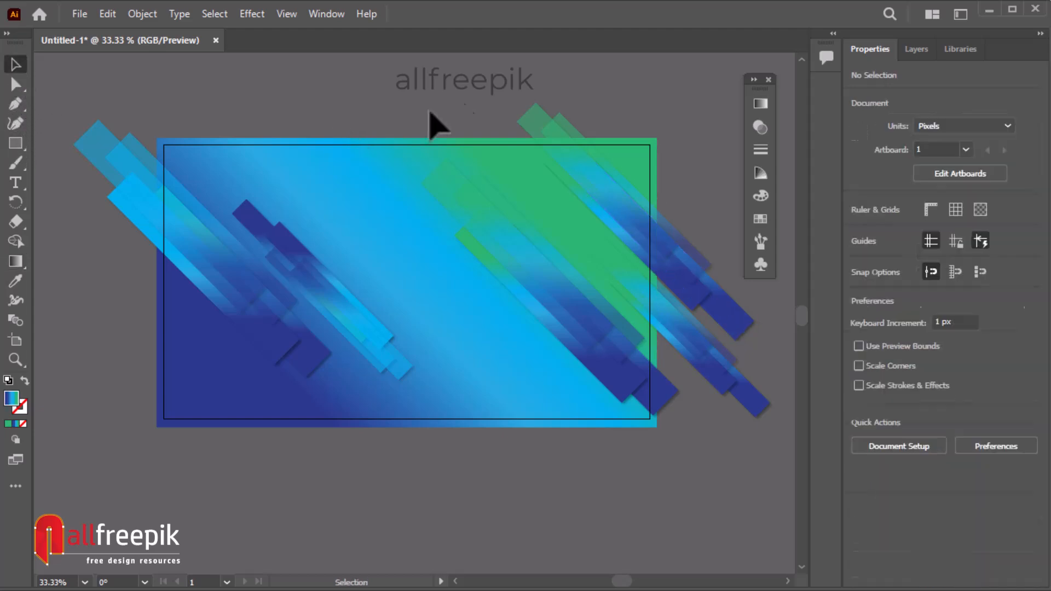
# Step: Select the three bar clusters on the artboard's right side and move them slightly down and to the right
pyautogui.click(15, 84)
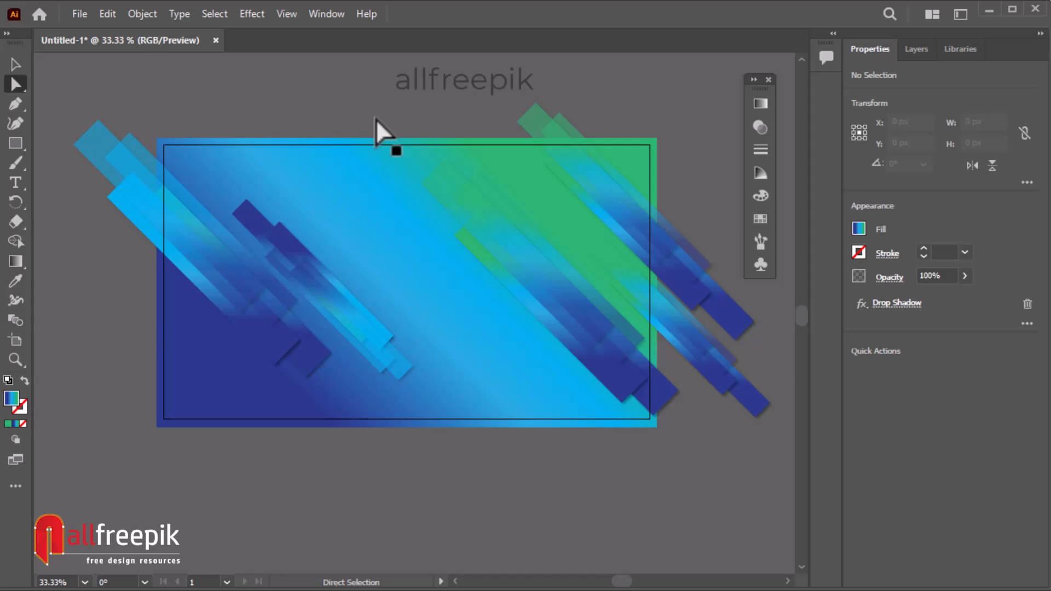
pyautogui.click(20, 65)
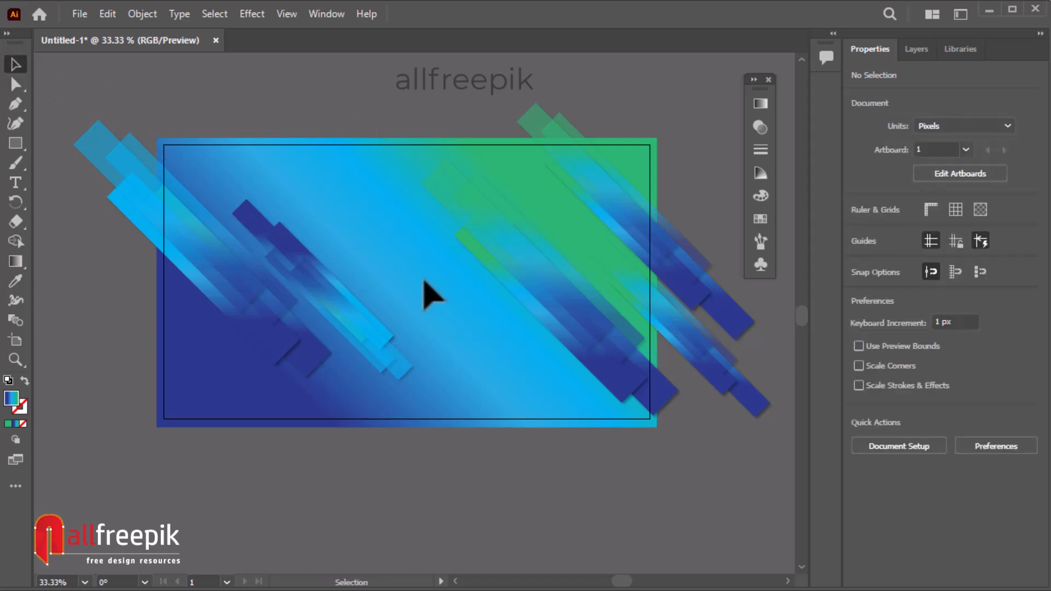
pyautogui.moveTo(743, 473); pyautogui.dragTo(517, 157)
pyautogui.moveTo(614, 367); pyautogui.dragTo(626, 396)
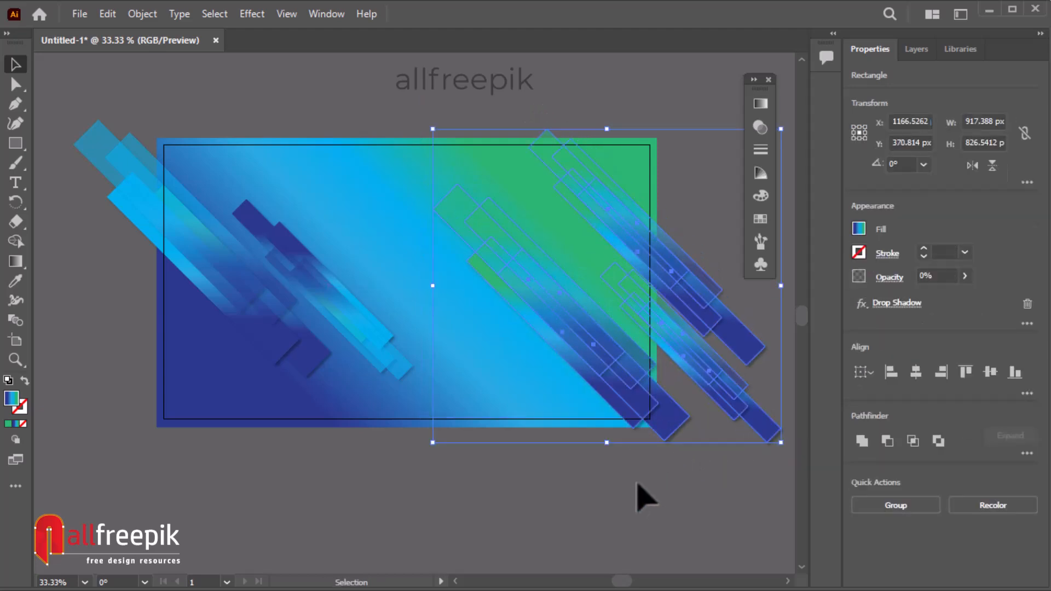
# Step: Enlarge the three right-hand bar clusters together to about 990 × 892 px and deselect them
pyautogui.keyDown('ctrl'); pyautogui.keyDown('alt'); pyautogui.click(622, 415); pyautogui.keyUp('alt'); pyautogui.keyUp('ctrl')
pyautogui.moveTo(536, 336); pyautogui.dragTo(565, 354)
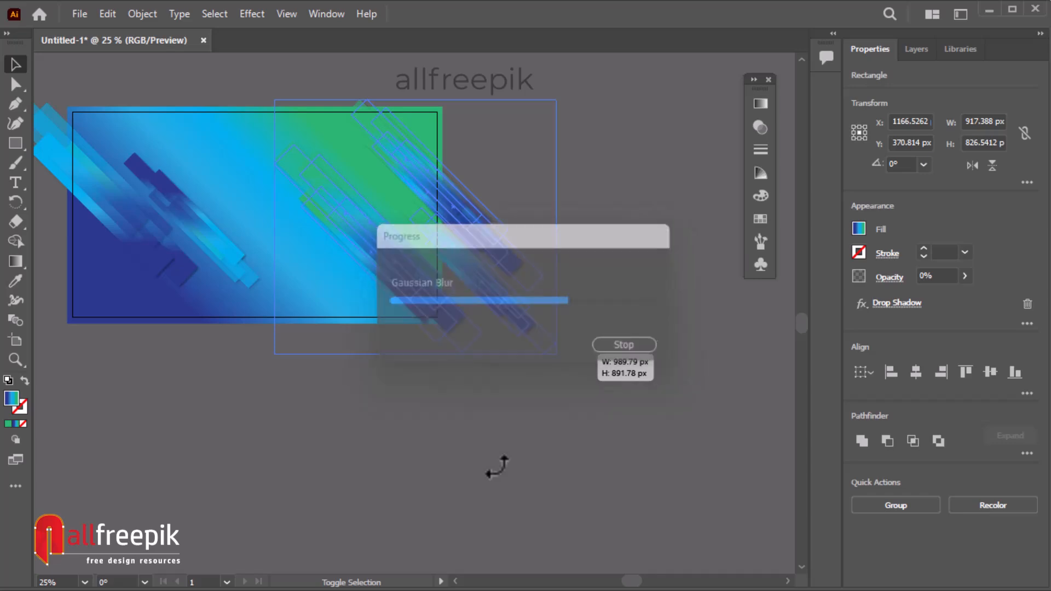
pyautogui.click(497, 467)
pyautogui.hscroll(-5, 383, 418)
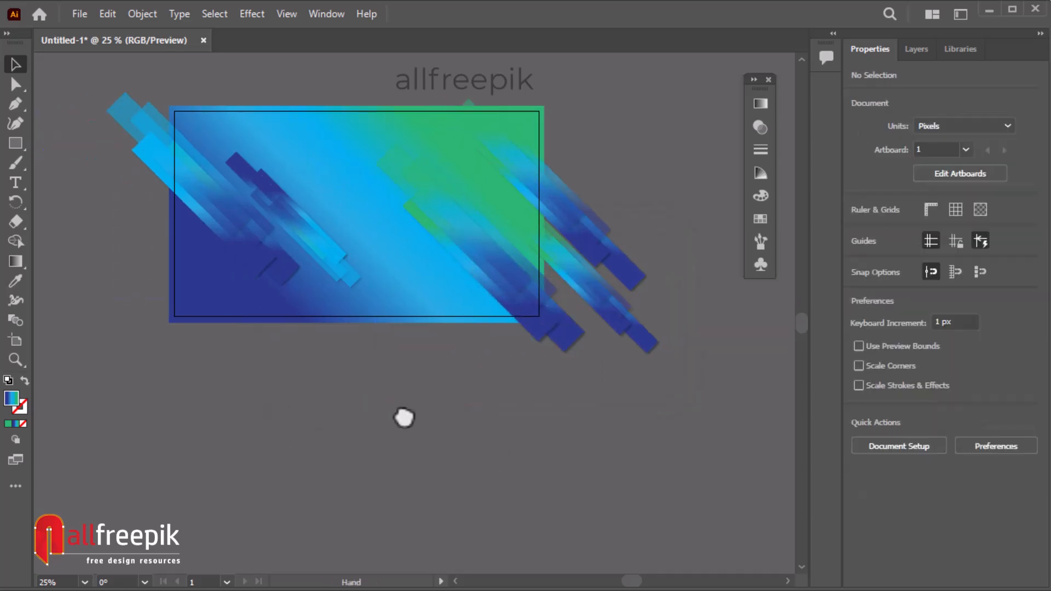
# Step: Select the two bar clusters at the artboard's left, enlarge them together to about 1002 × 768 px and deselect them
pyautogui.click(192, 171)
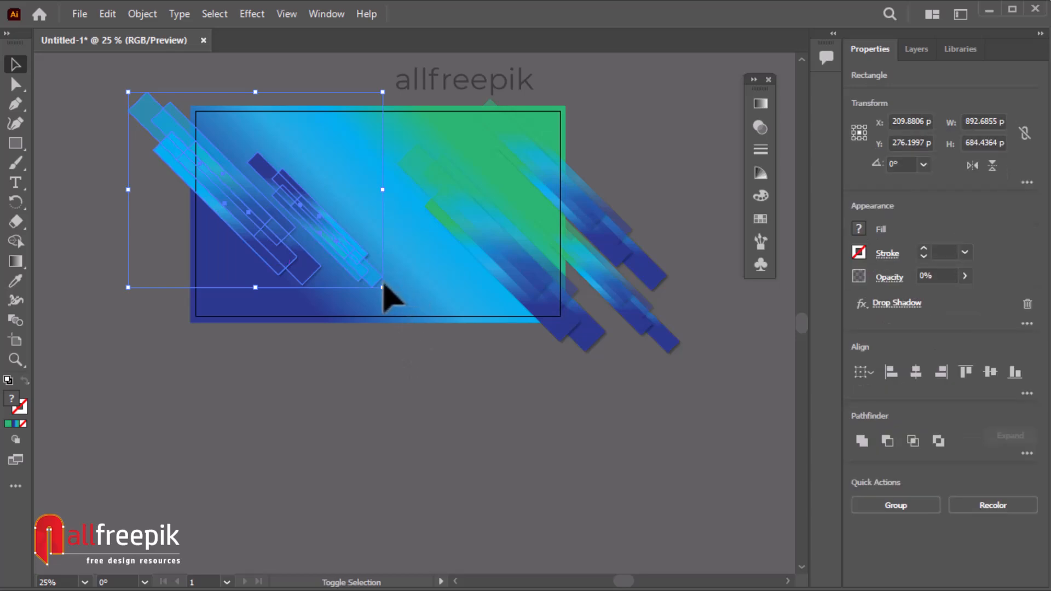
pyautogui.moveTo(389, 293); pyautogui.dragTo(417, 446)
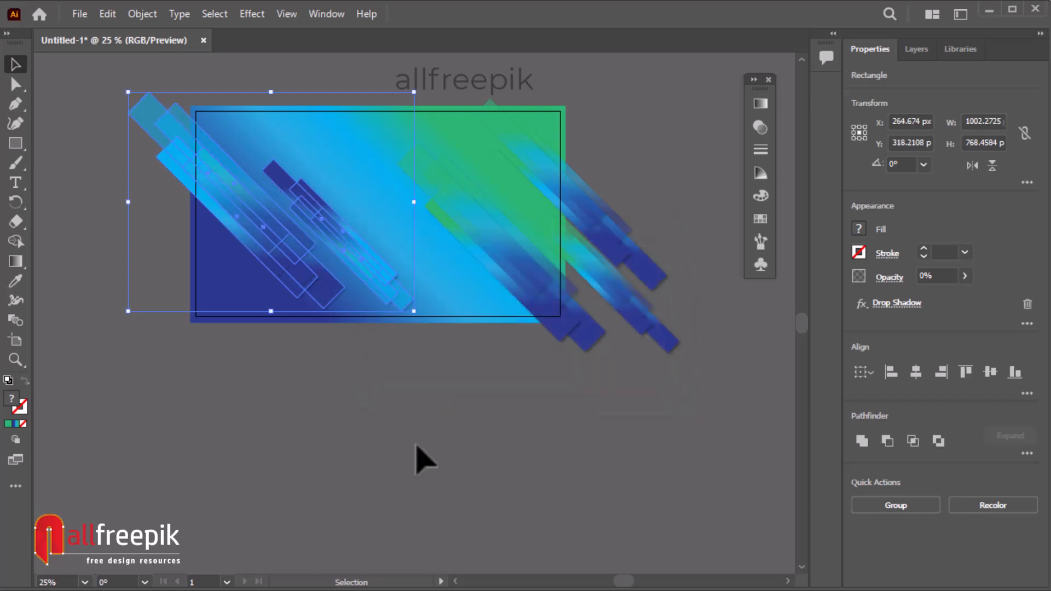
pyautogui.click(418, 446)
pyautogui.click(411, 254)
pyautogui.hotkey('ctrl', 'shift', 'a')
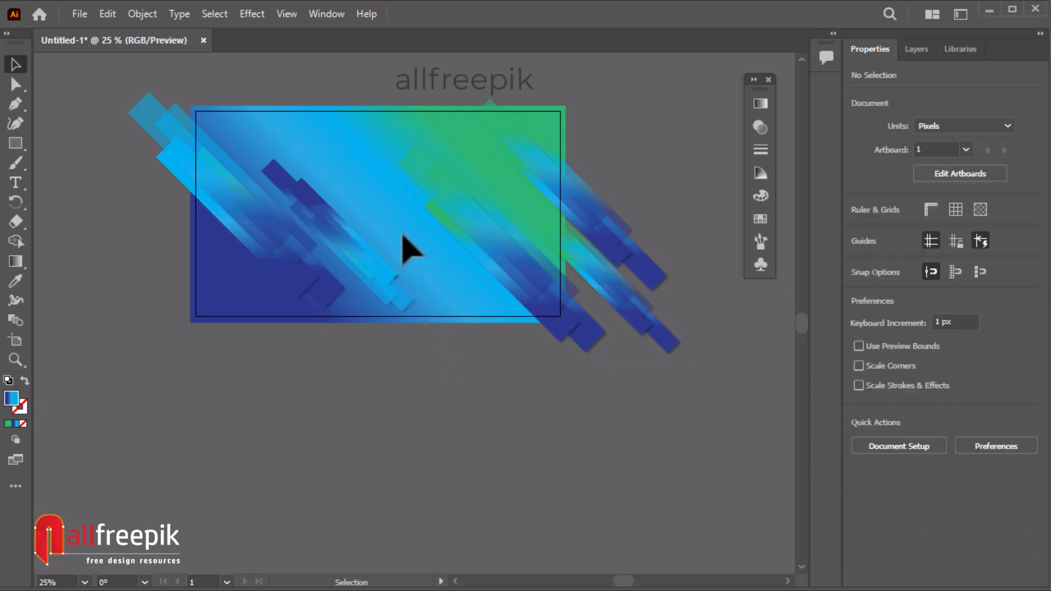
# Step: Enlarge the smaller of the two left-hand bar clusters slightly to about 579 × 579 px and deselect it
pyautogui.click(355, 284)
pyautogui.moveTo(270, 176); pyautogui.dragTo(263, 167)
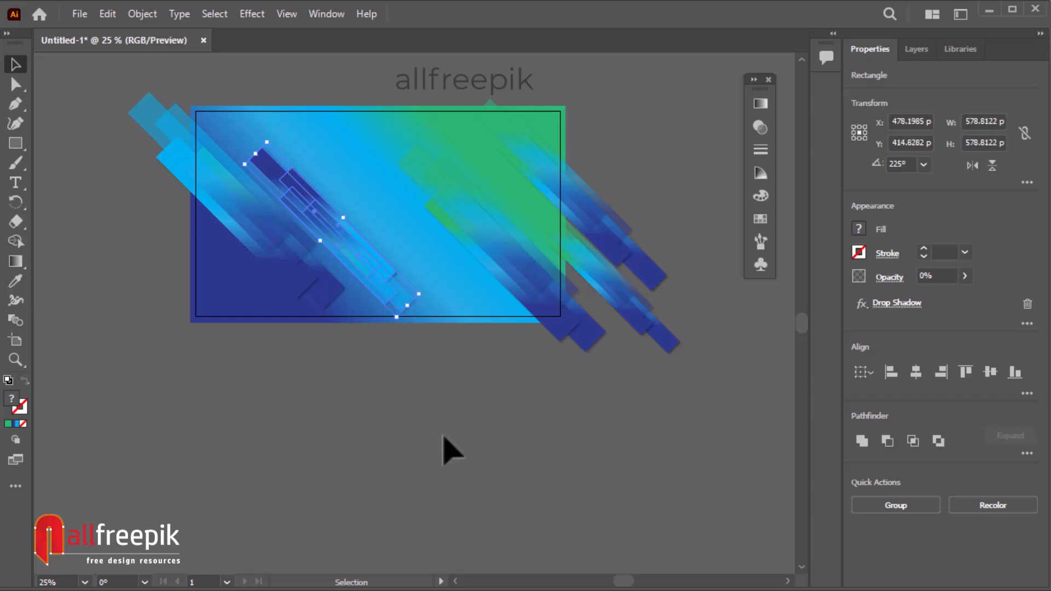
pyautogui.click(444, 437)
# Step: Try removing the dark blue gradient stop from the smaller left cluster's uppermost opaque bar, undo it, and remove the bar's green stop instead
pyautogui.click(15, 84)
pyautogui.click(266, 168)
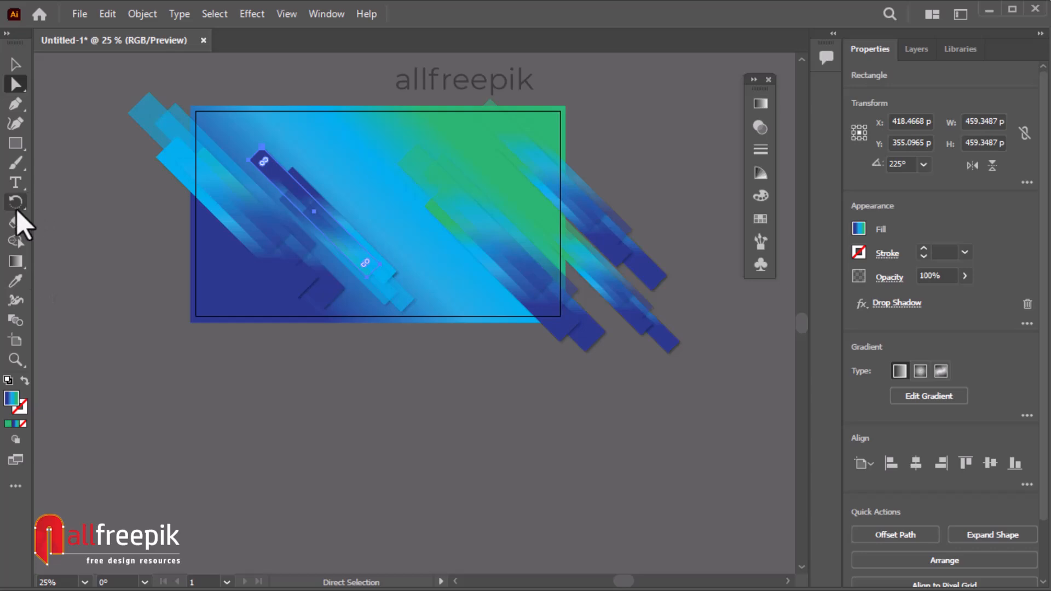
pyautogui.click(15, 261)
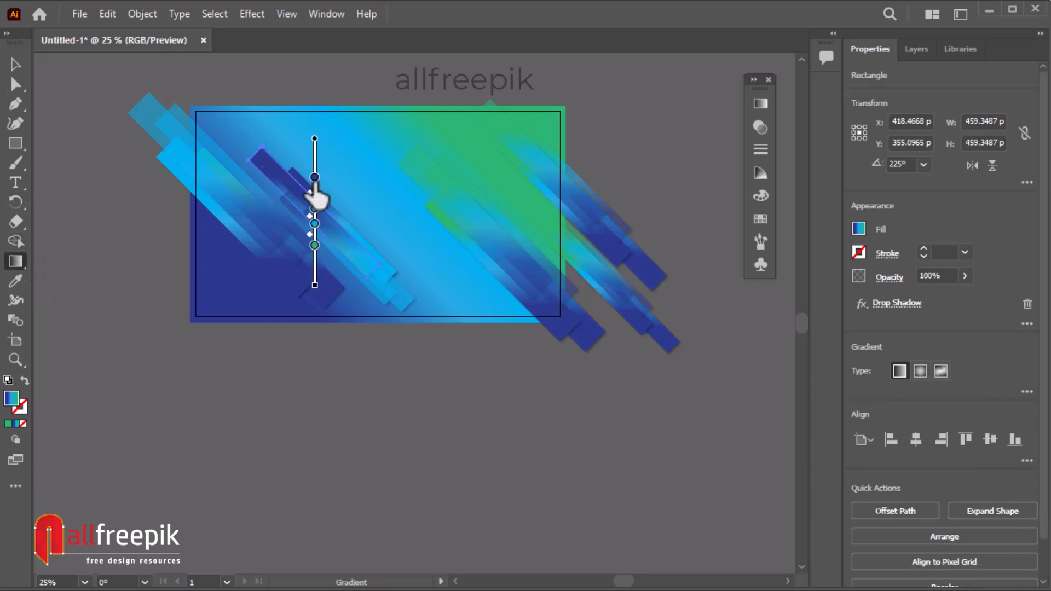
pyautogui.moveTo(314, 177); pyautogui.dragTo(314, 208)
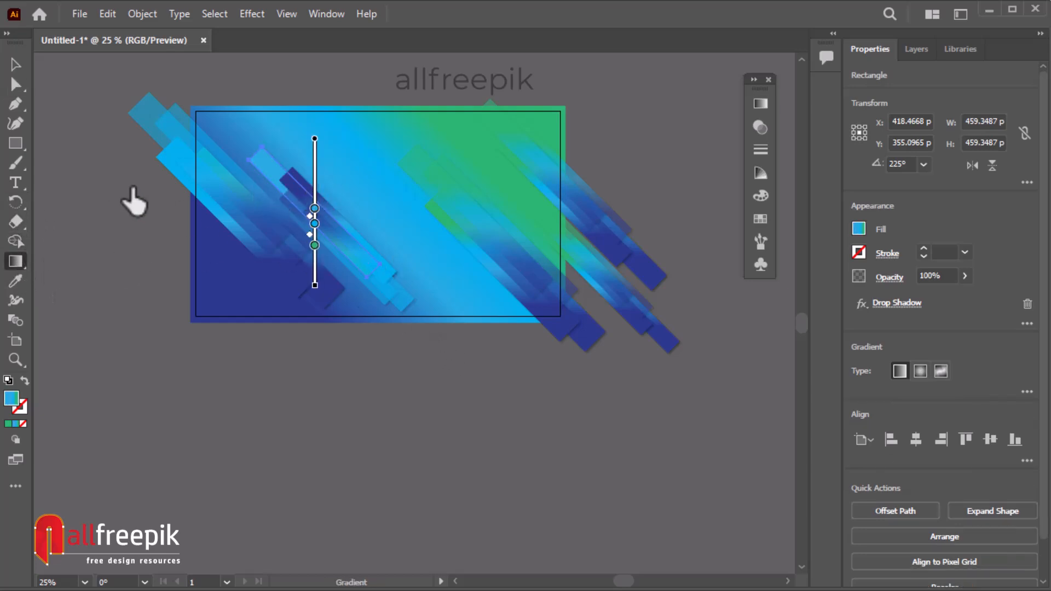
pyautogui.hotkey('ctrl', 'z')
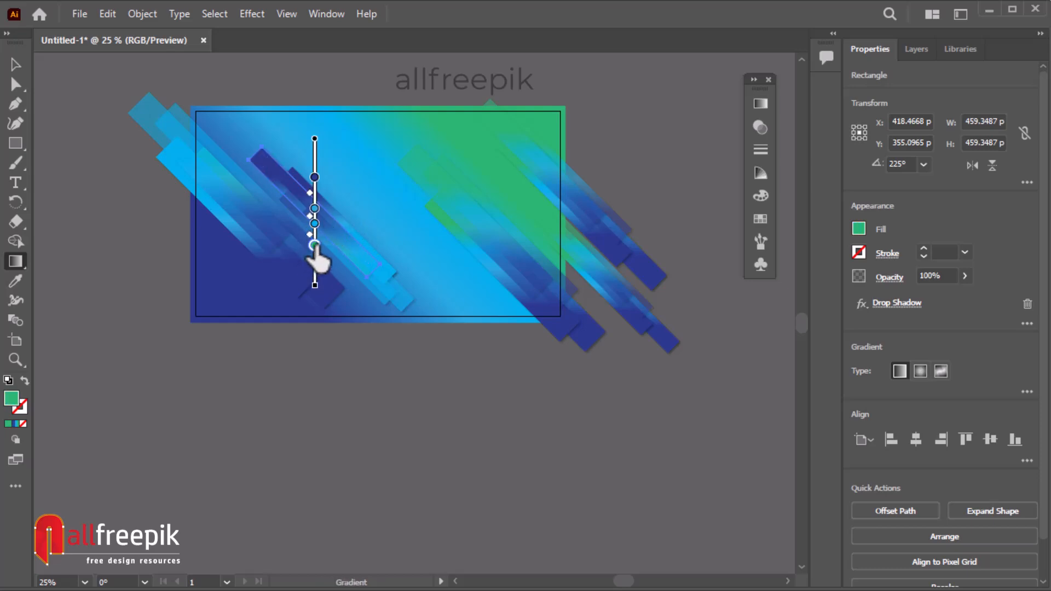
pyautogui.moveTo(313, 245); pyautogui.dragTo(374, 365)
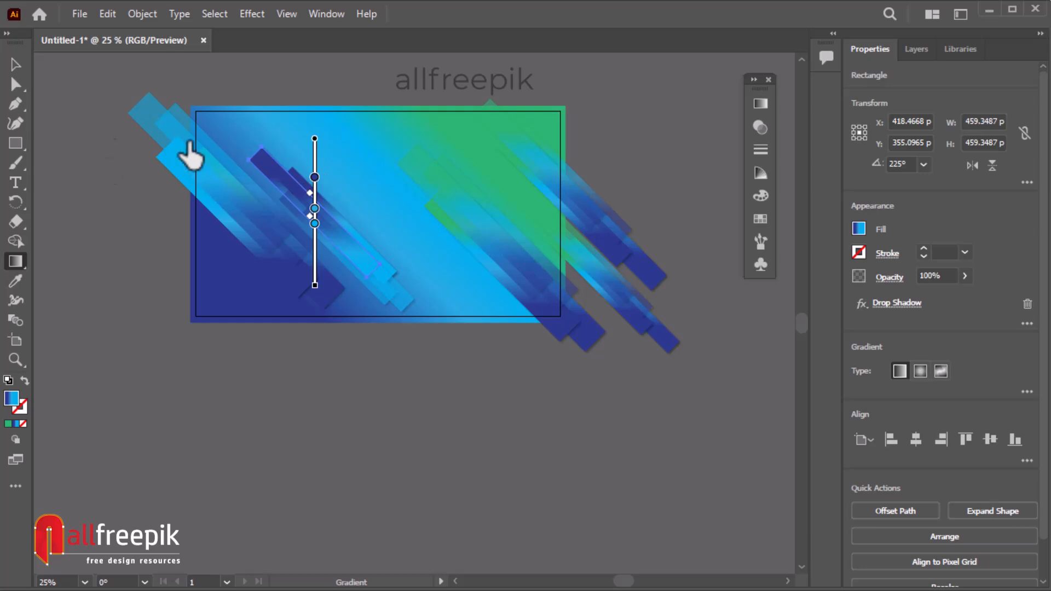
pyautogui.click(15, 64)
pyautogui.click(75, 191)
# Step: Draw a rectangle about 1280 × 737 px over the artboard, matching its width
pyautogui.click(15, 84)
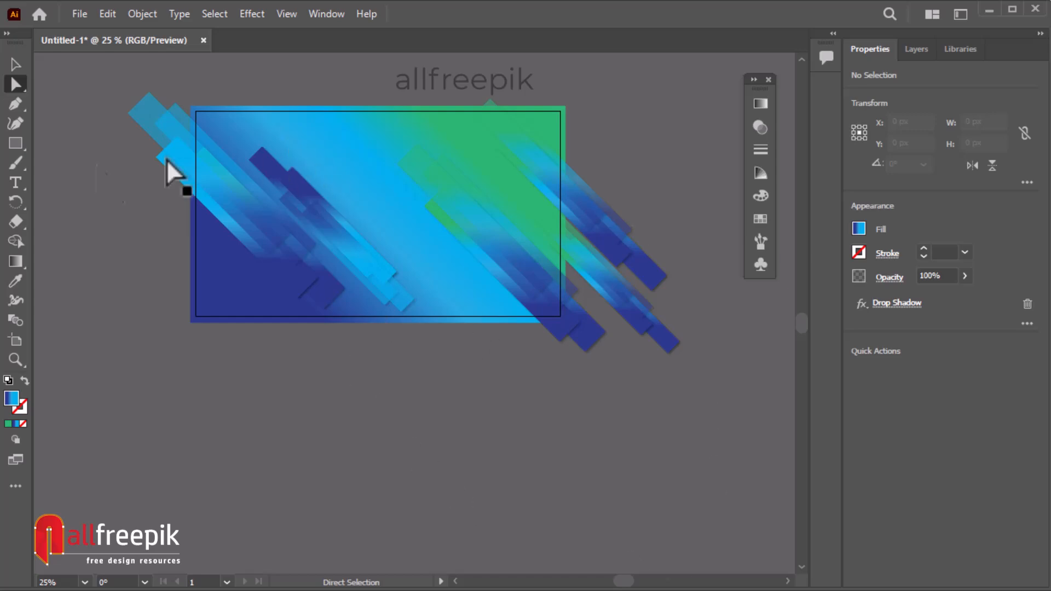
pyautogui.click(17, 61)
pyautogui.click(16, 143)
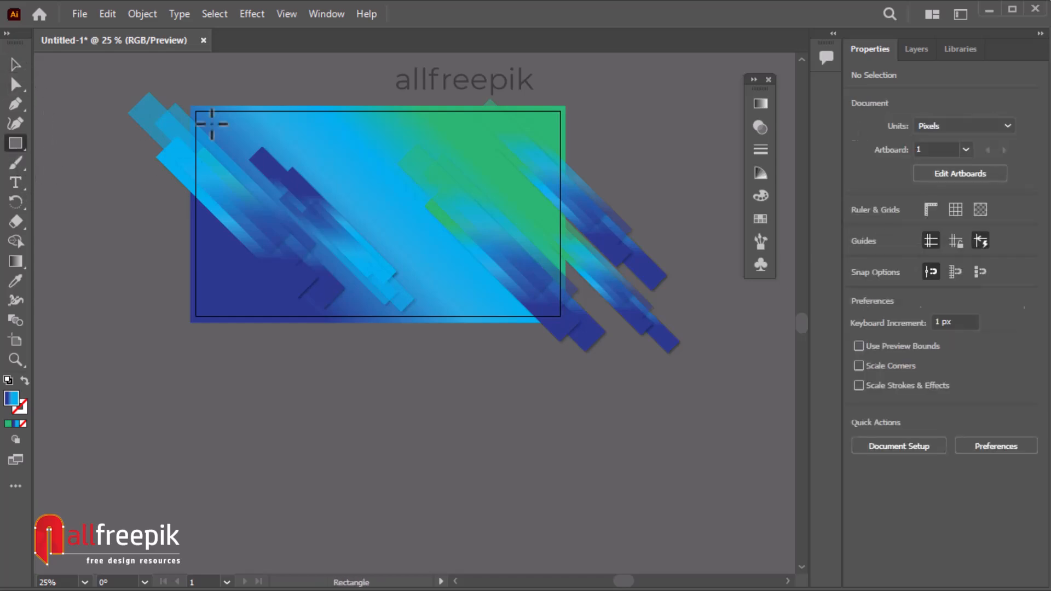
pyautogui.moveTo(194, 108); pyautogui.dragTo(560, 316)
# Step: Unlock the background, select all artwork together with the new rectangle, and make a clipping mask
pyautogui.click(18, 63)
pyautogui.moveTo(125, 83); pyautogui.dragTo(607, 424)
pyautogui.hotkey('ctrl', 'alt', '2')
pyautogui.moveTo(647, 394); pyautogui.dragTo(102, 118)
pyautogui.rightClick(344, 277)
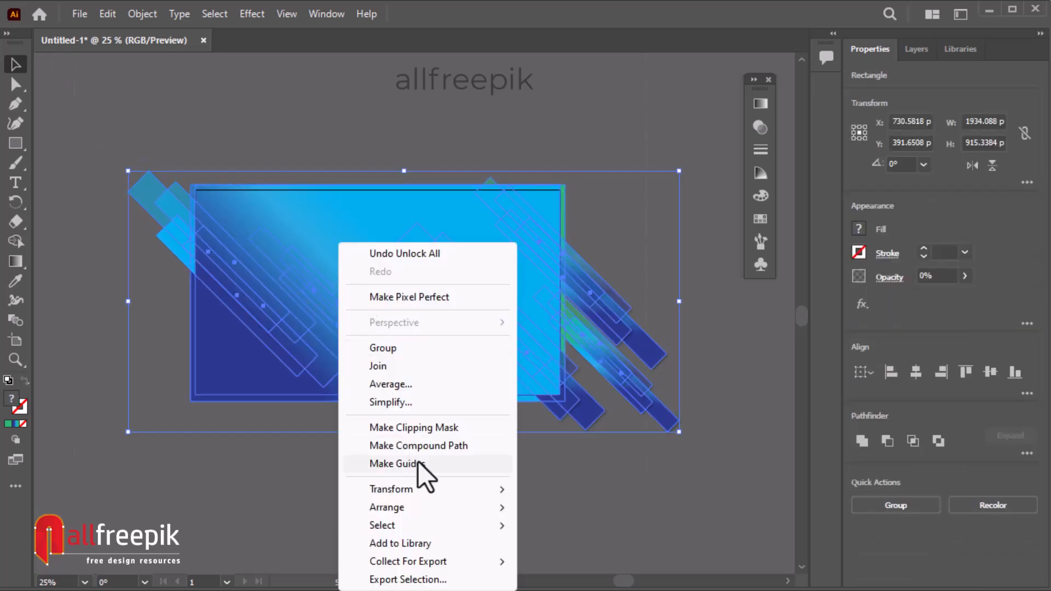
pyautogui.click(436, 428)
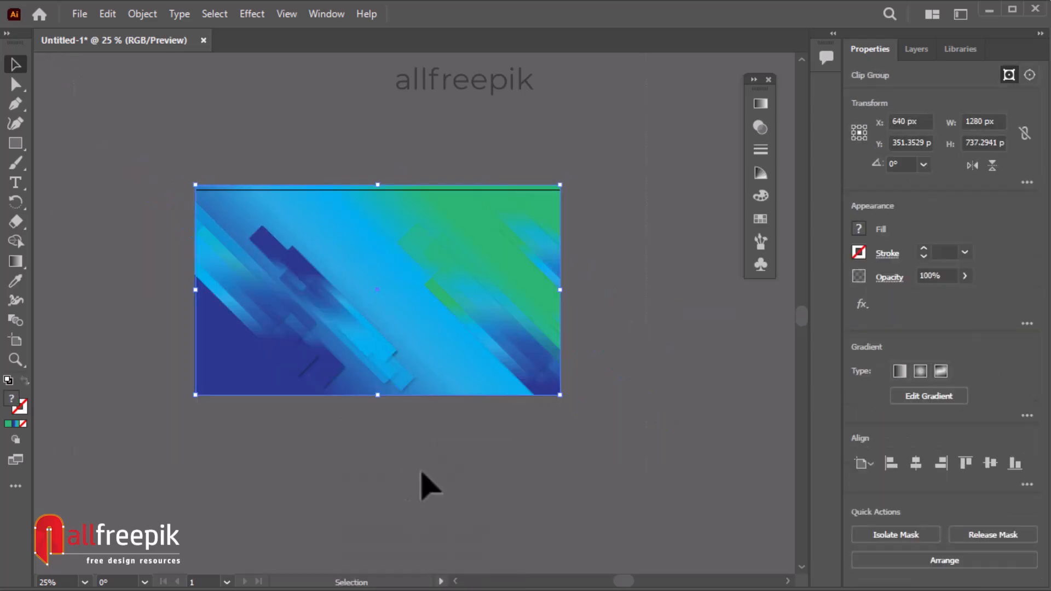
# Step: Deselect the clipped artwork and close the floating panel strip to leave the finished background in clear view
pyautogui.click(565, 356)
pyautogui.keyDown('ctrl'); pyautogui.click(478, 271); pyautogui.keyUp('ctrl')
pyautogui.keyDown('ctrl'); pyautogui.click(399, 302); pyautogui.keyUp('ctrl')
pyautogui.moveTo(314, 347); pyautogui.dragTo(488, 288)
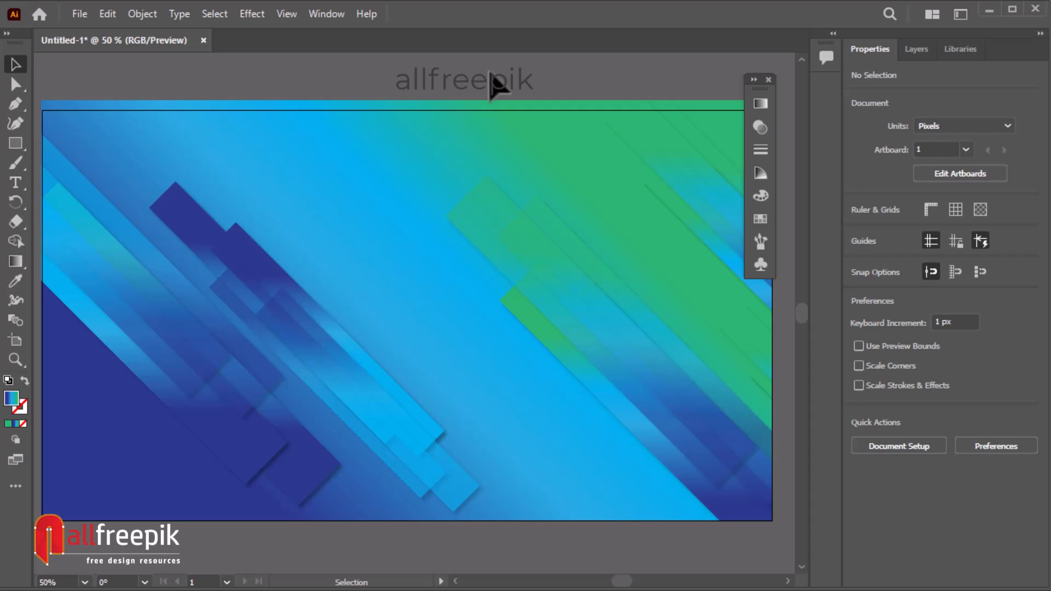
pyautogui.click(768, 79)
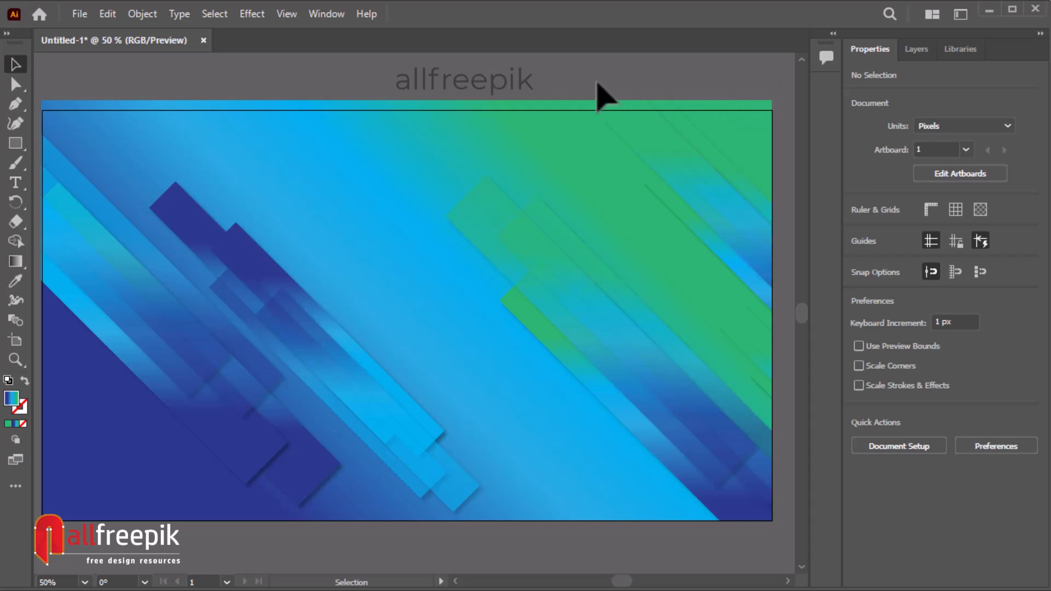